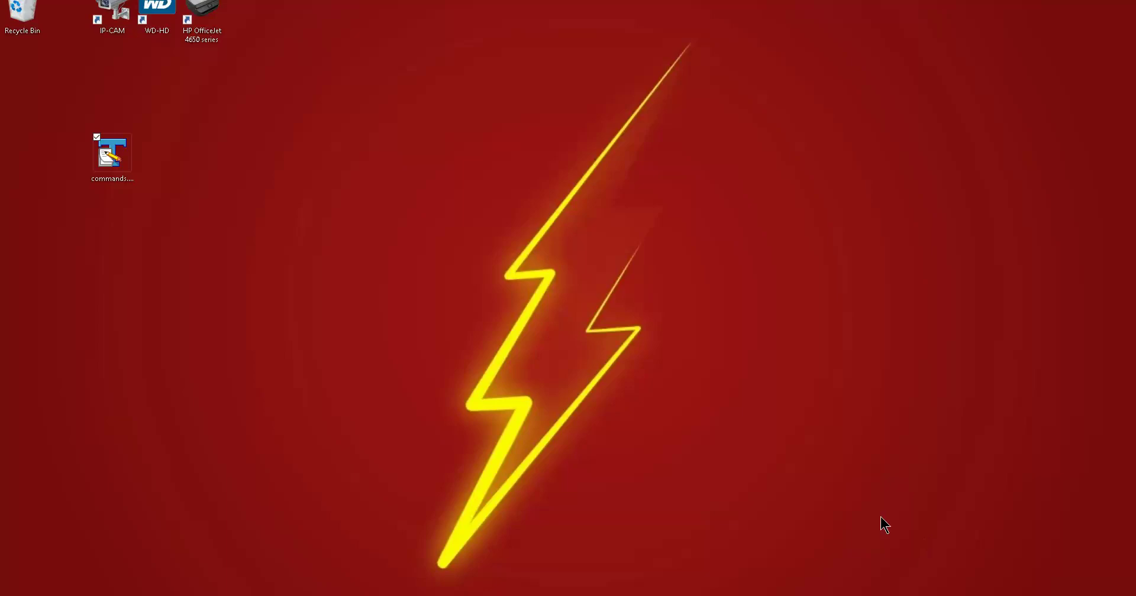
key(super)
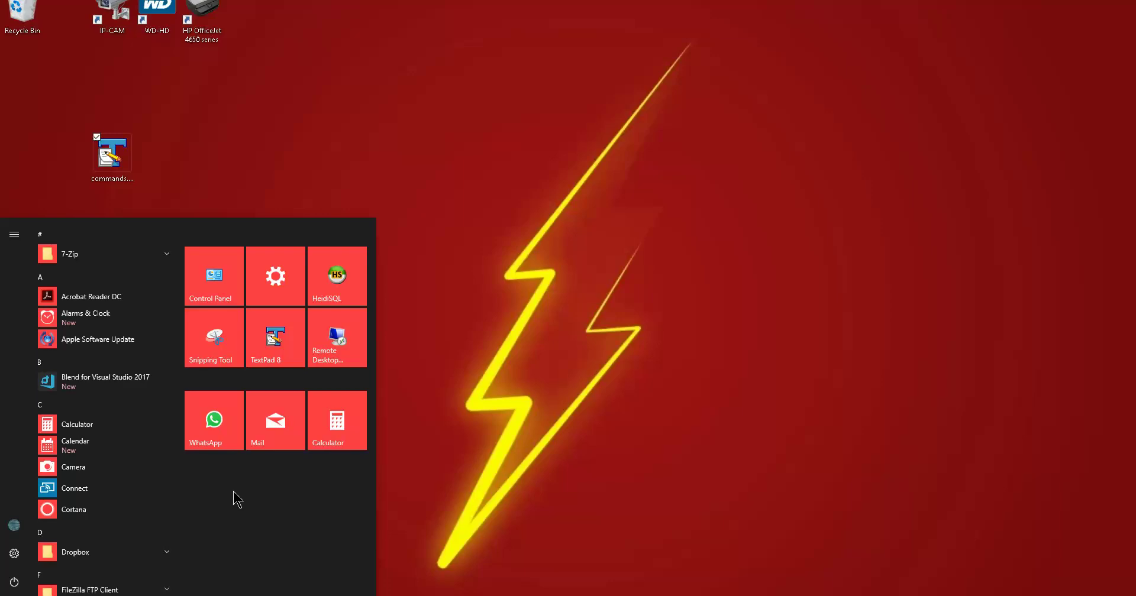
click(576, 330)
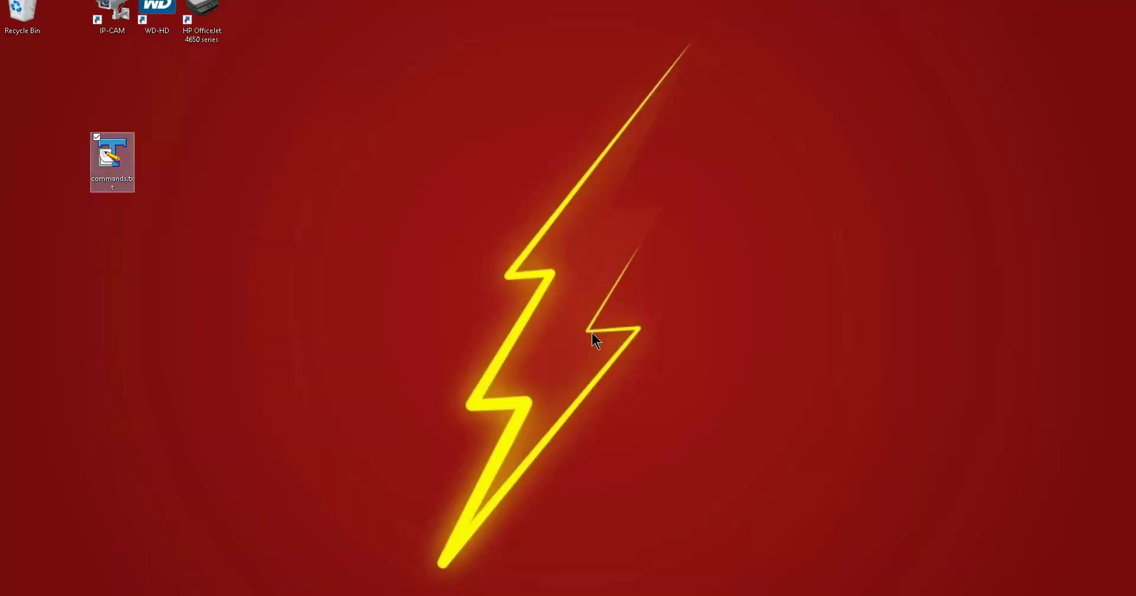
Start creating a new desktop shortcut and bring up the commands.txt file in TextPad
right_click(300, 255)
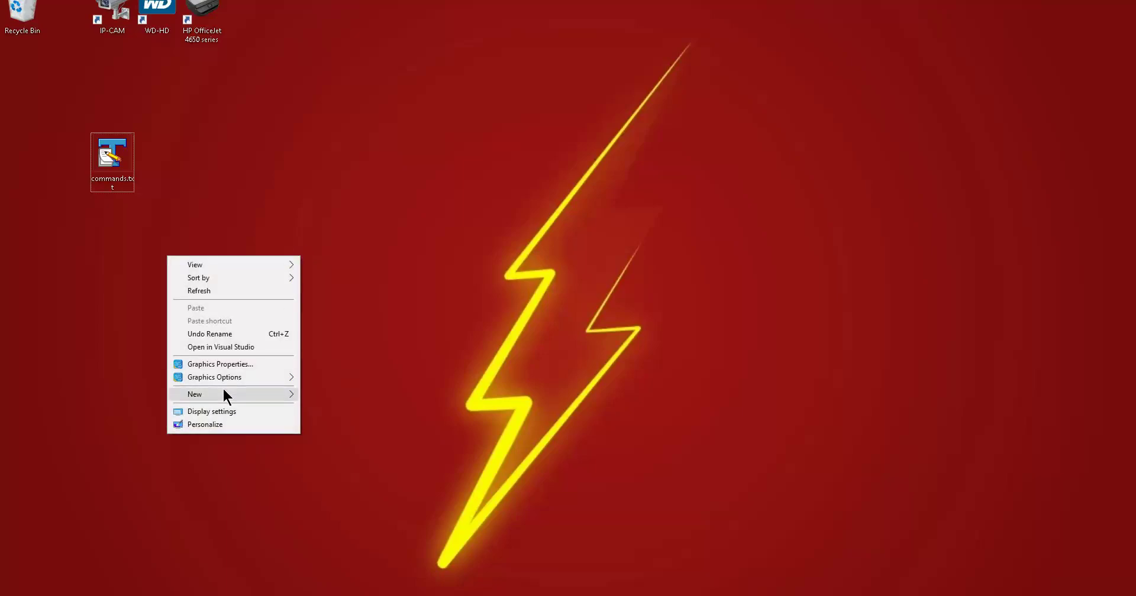
mouse_move(223, 392)
click(109, 410)
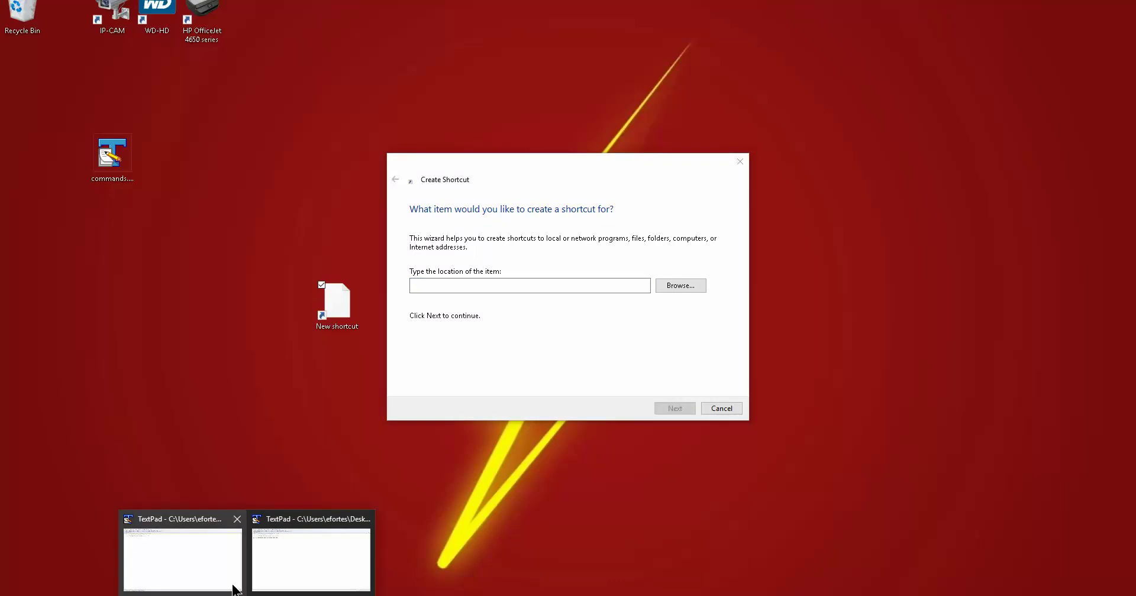
click(203, 559)
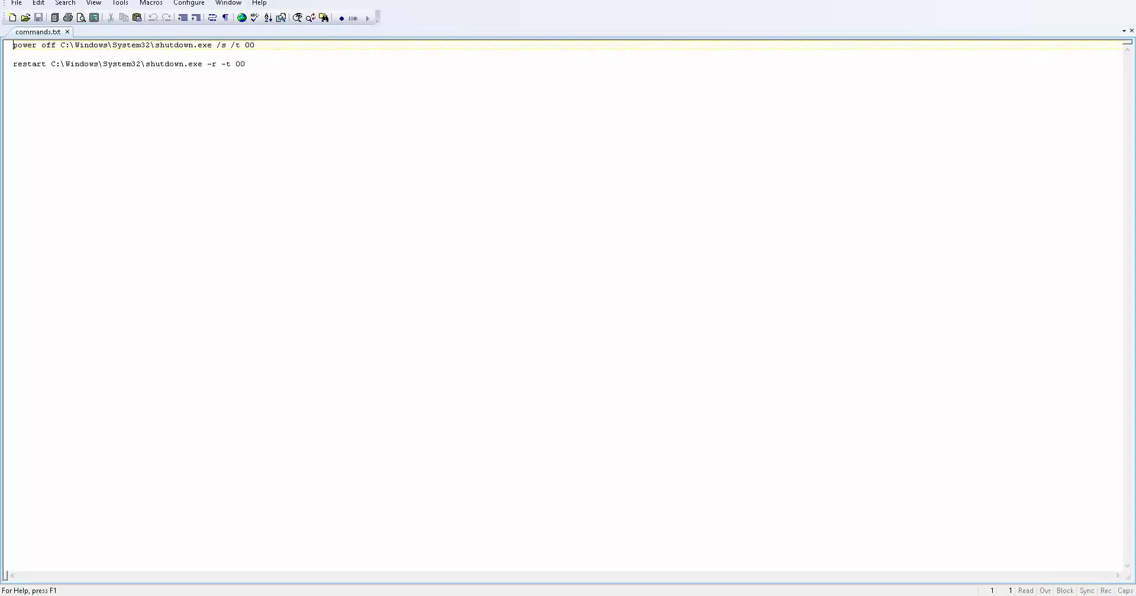
key(alt+Tab)
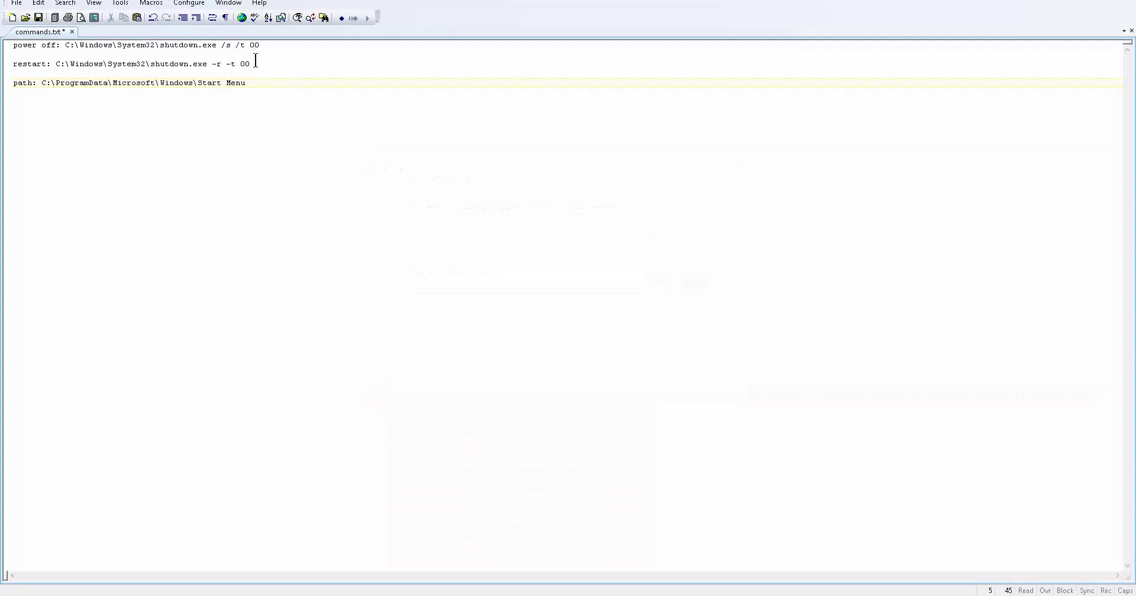
Copy the power off command C:\Windows\System32\shutdown.exe /s /t 00 onto an empty line below the path entry in commands.txt
drag(260, 45, 67, 42)
key(ctrl+c)
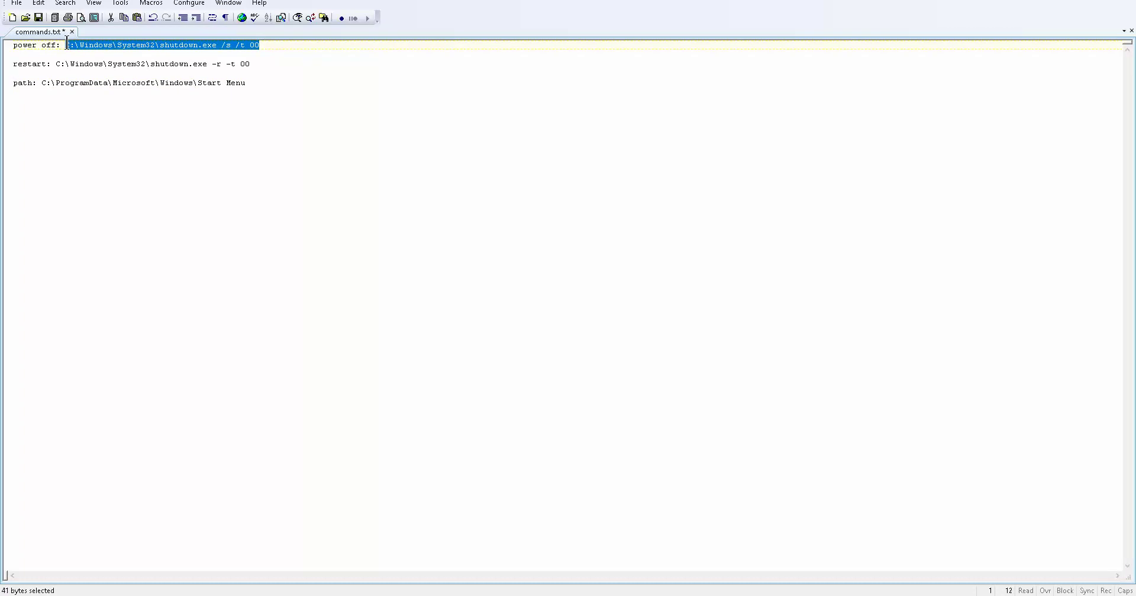
click(146, 173)
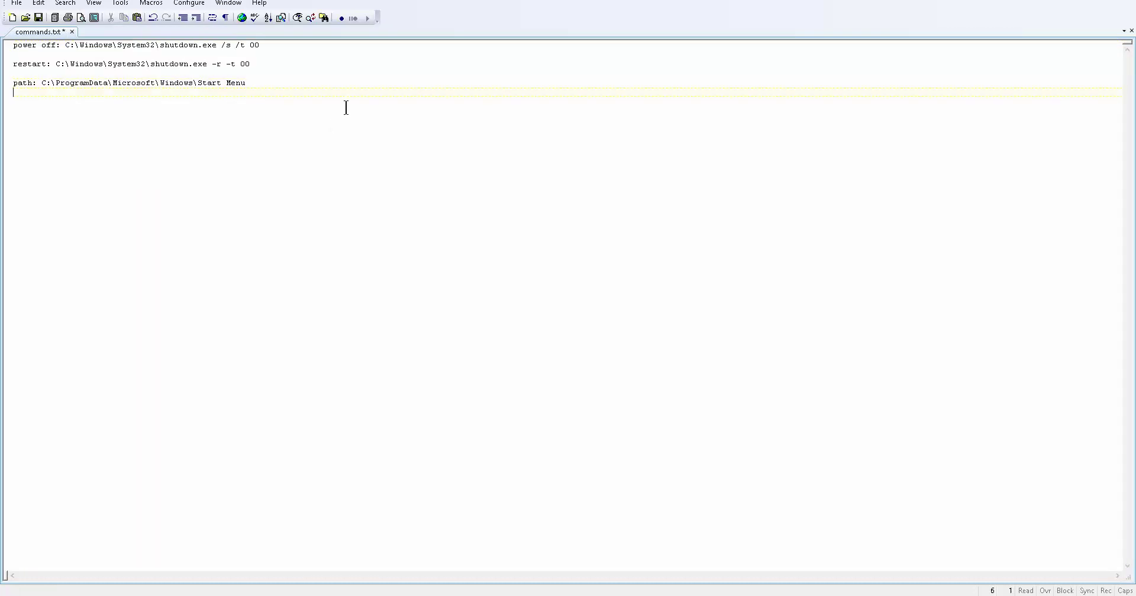
key(ctrl+v)
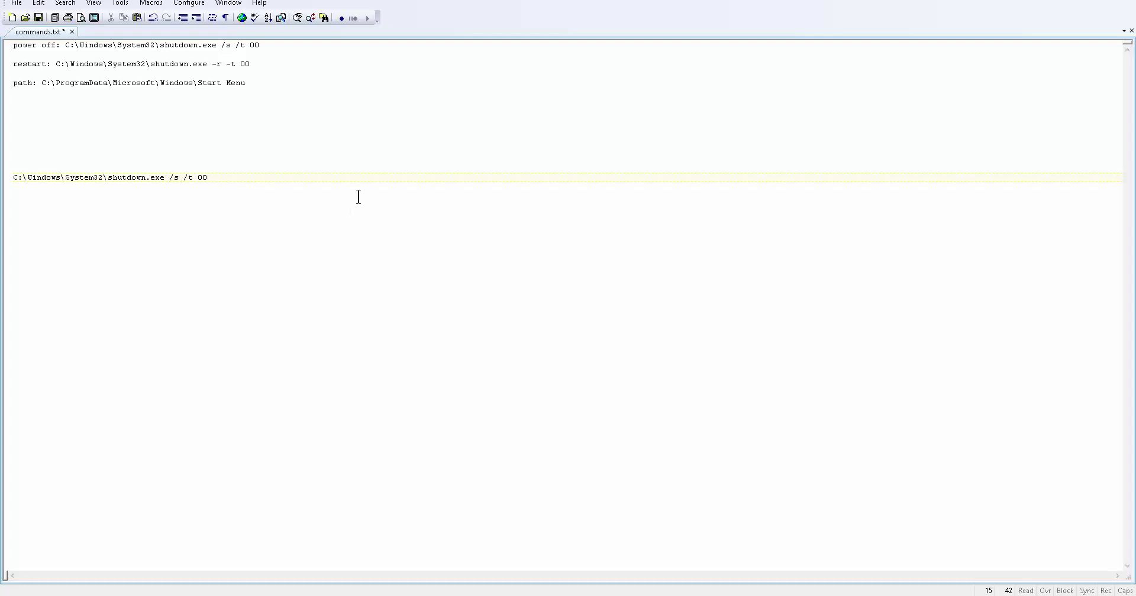
Set the screen font size of the commands.txt document to 36
drag(232, 184, 19, 161)
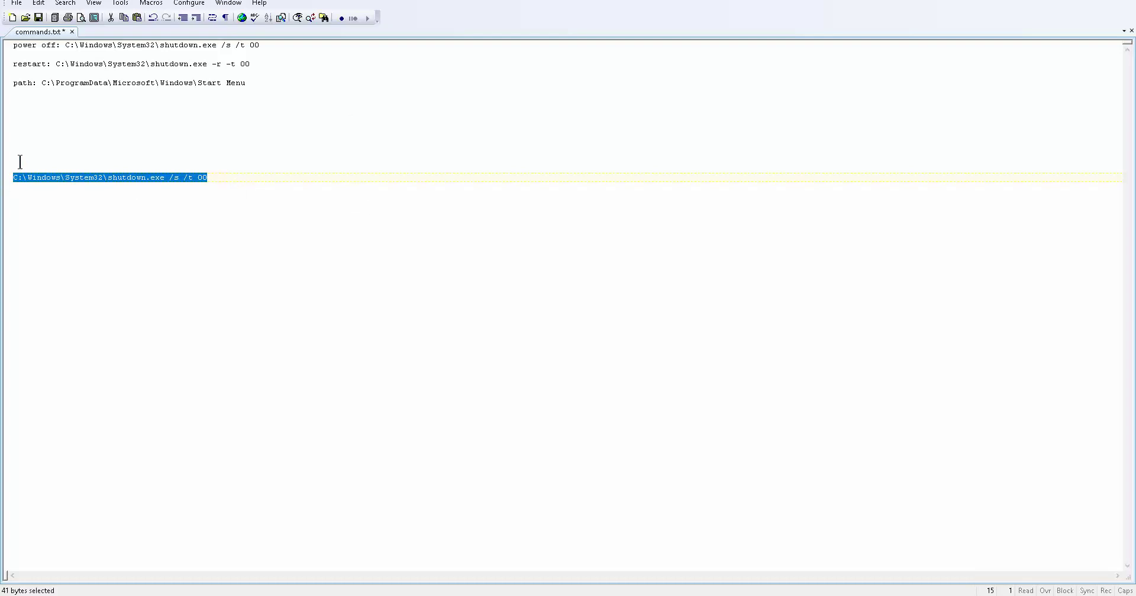
right_click(117, 178)
click(152, 186)
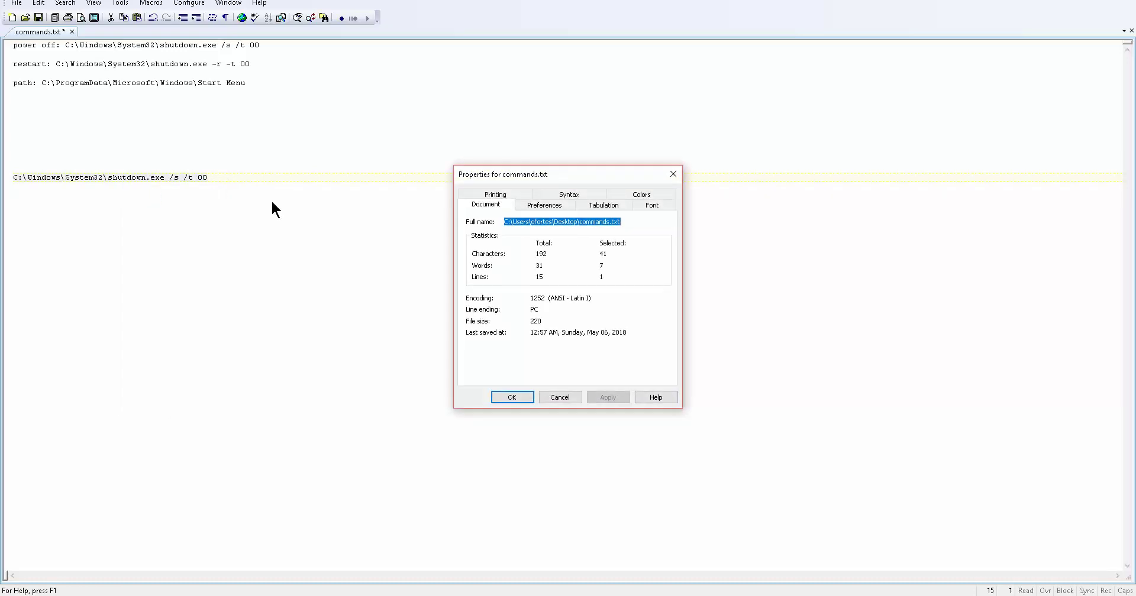
click(653, 204)
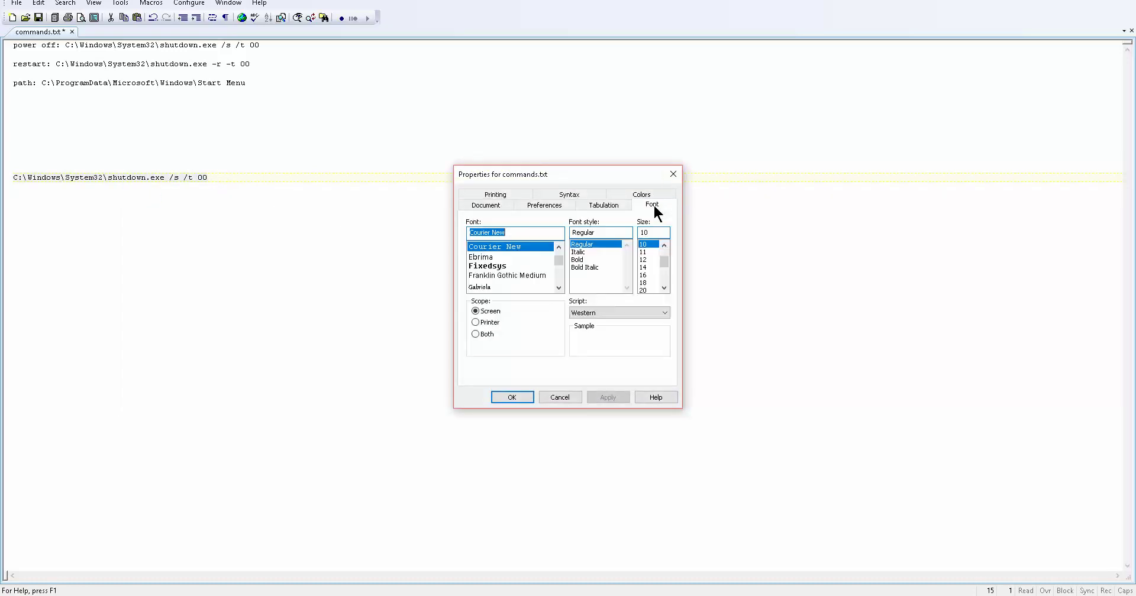
click(664, 288)
click(664, 288)
click(664, 287)
click(643, 290)
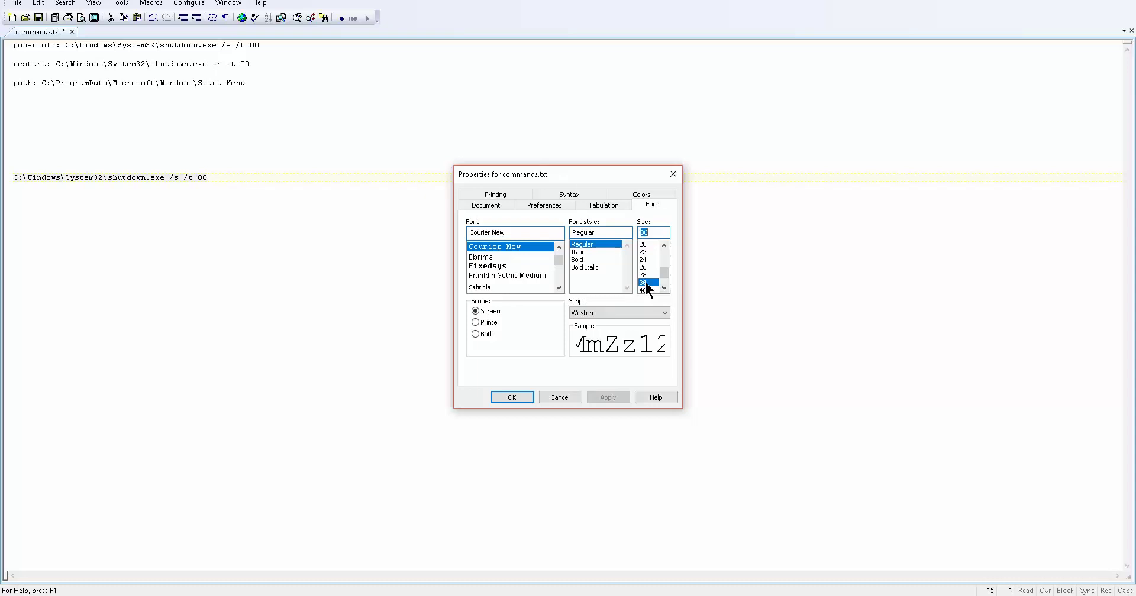
click(513, 397)
click(550, 381)
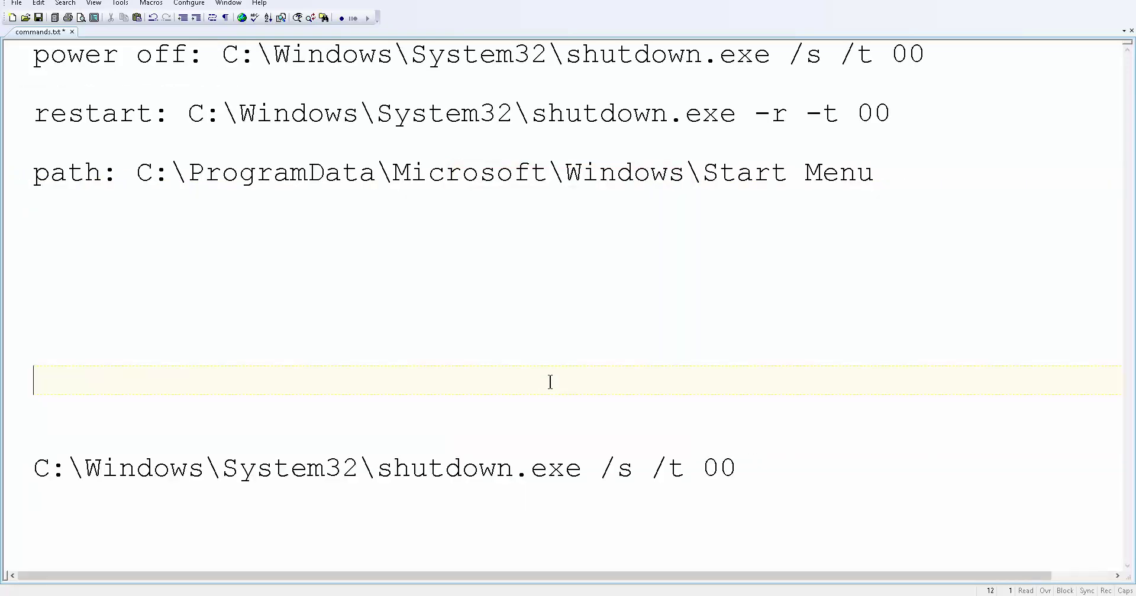
Copy C:\Windows\System32\shutdown.exe /s /t 00 from commands.txt, enter it as the new shortcut's location, and continue to the naming page
drag(756, 467, 33, 470)
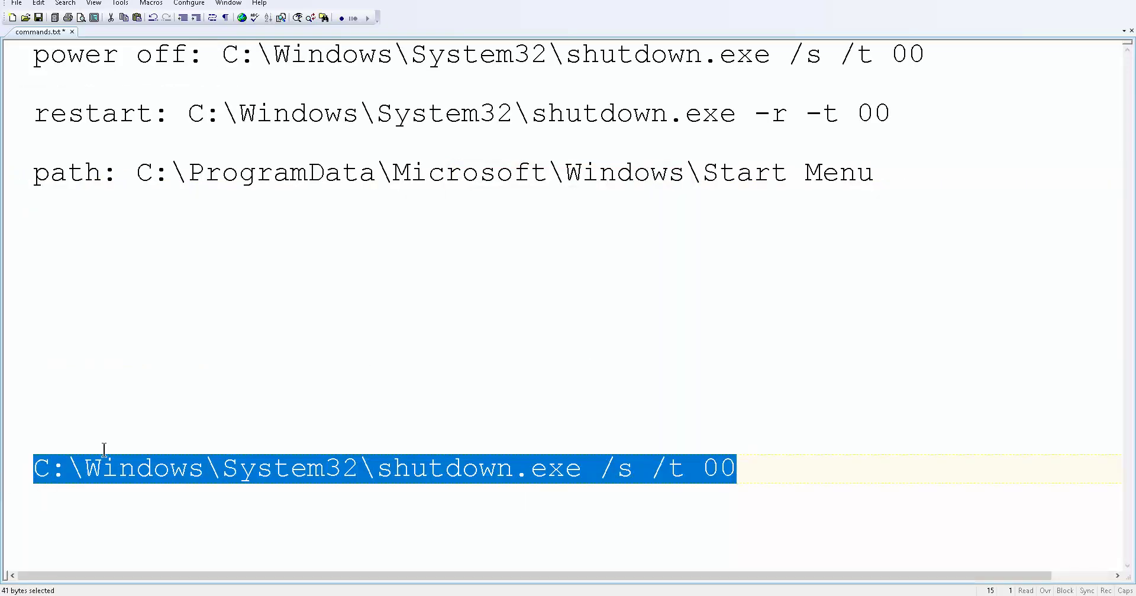
click(204, 471)
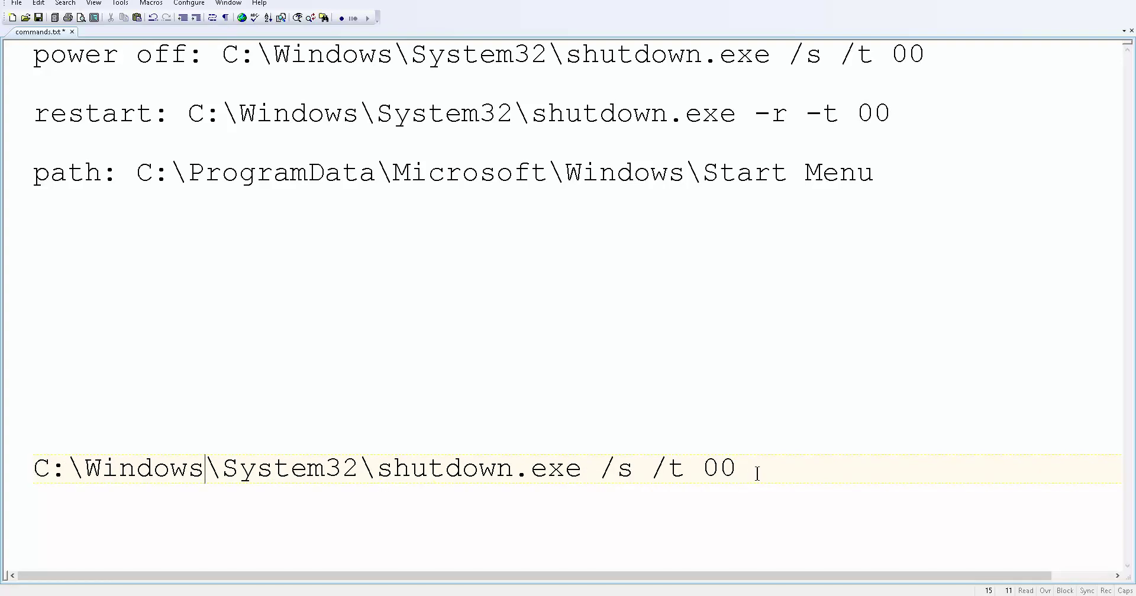
drag(755, 473, 36, 474)
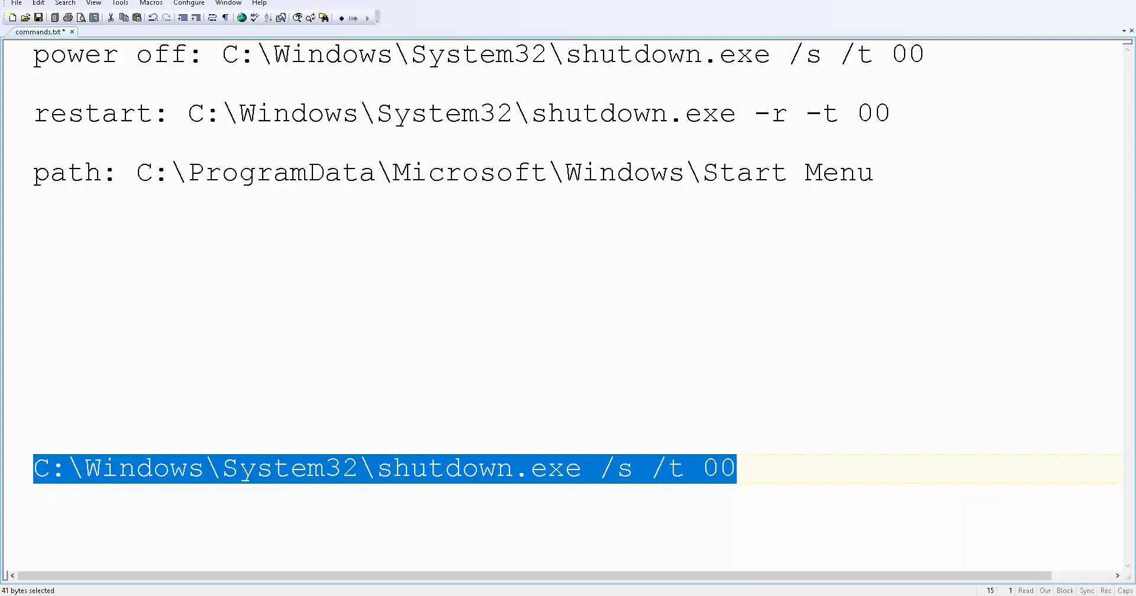
key(ctrl+c)
key(alt+Tab)
key(ctrl+v)
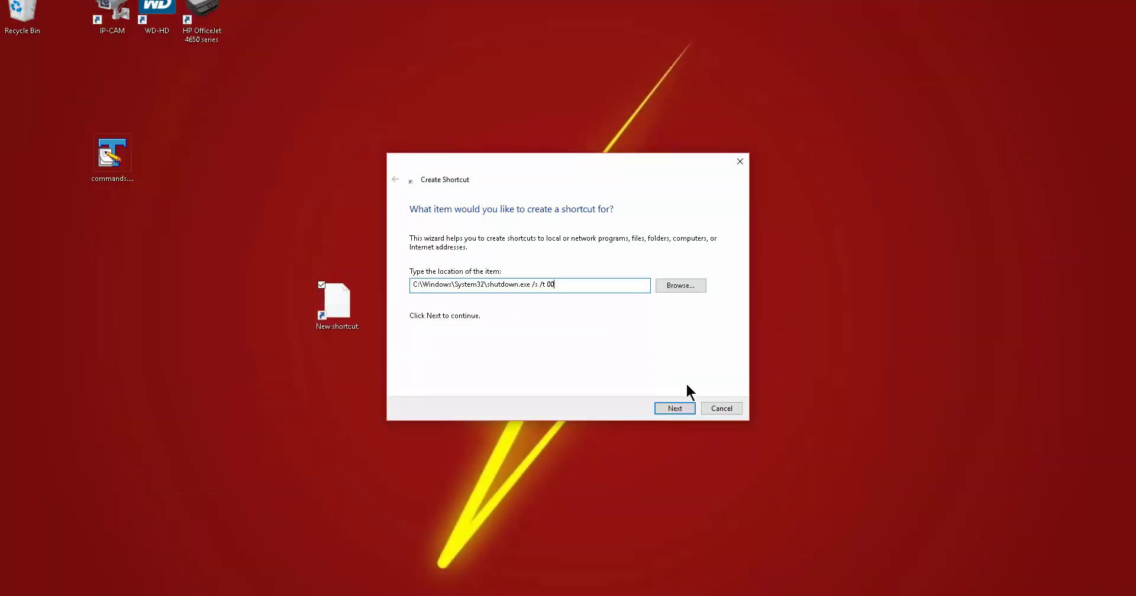
click(674, 410)
Finish the shortcut with the name shutdown.exe and move its icon slightly up on the desktop
drag(474, 251, 376, 258)
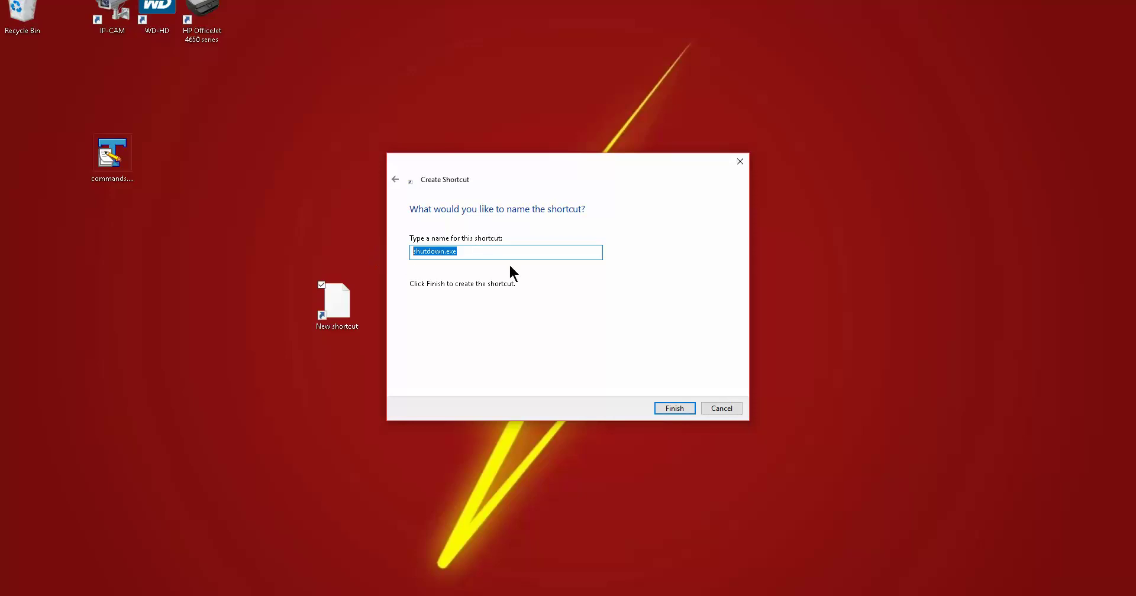
click(676, 411)
drag(335, 308, 334, 243)
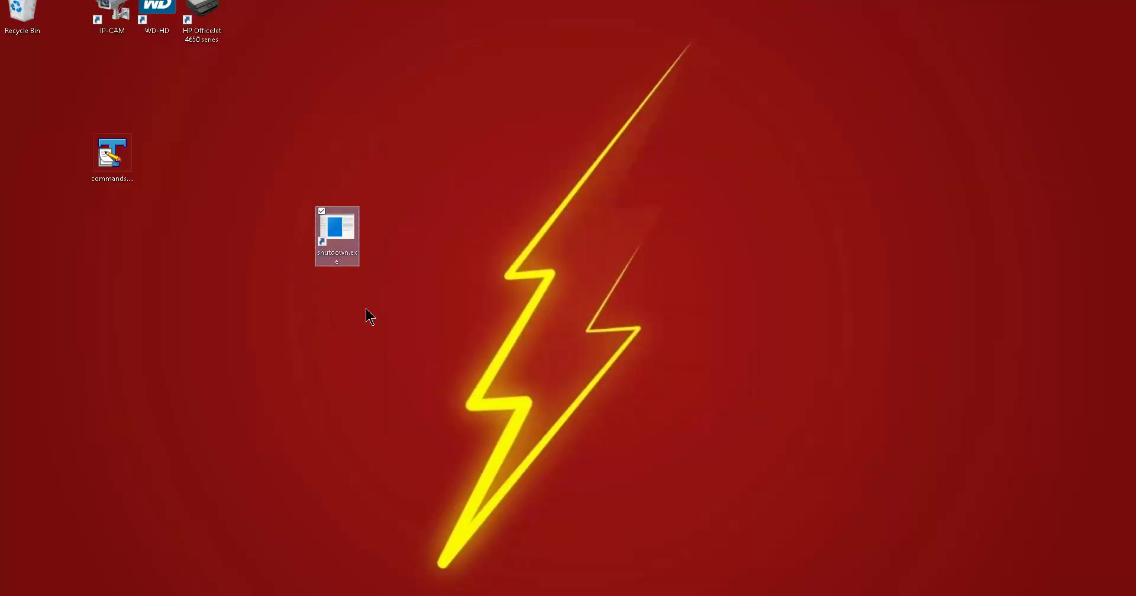
Examine the shutdown.exe shortcut's properties, including the advanced Run as administrator option, and close them
right_click(335, 244)
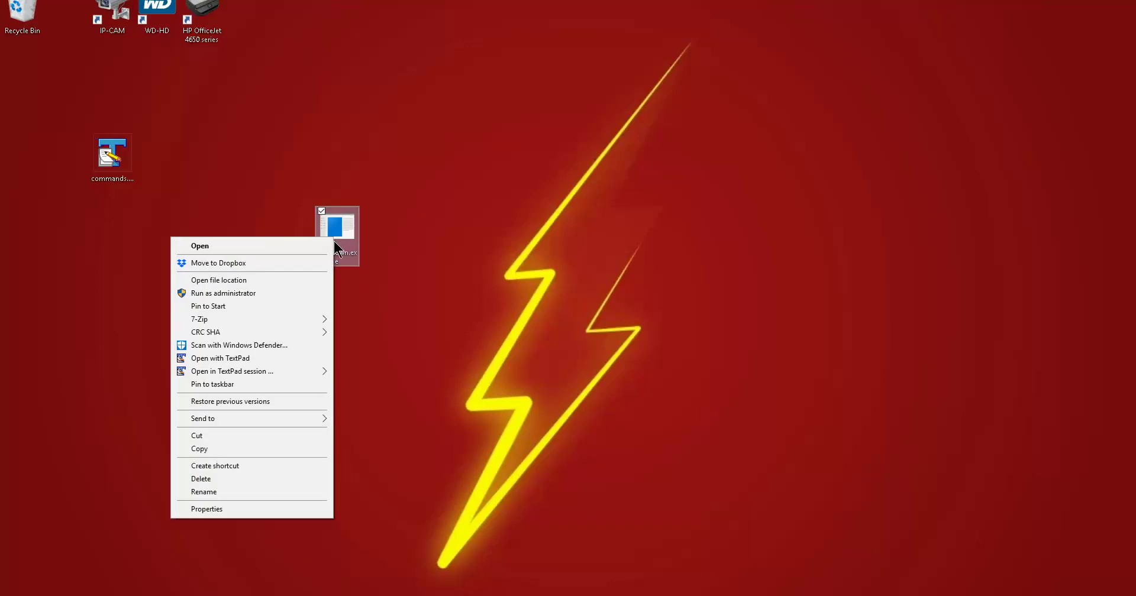
click(249, 510)
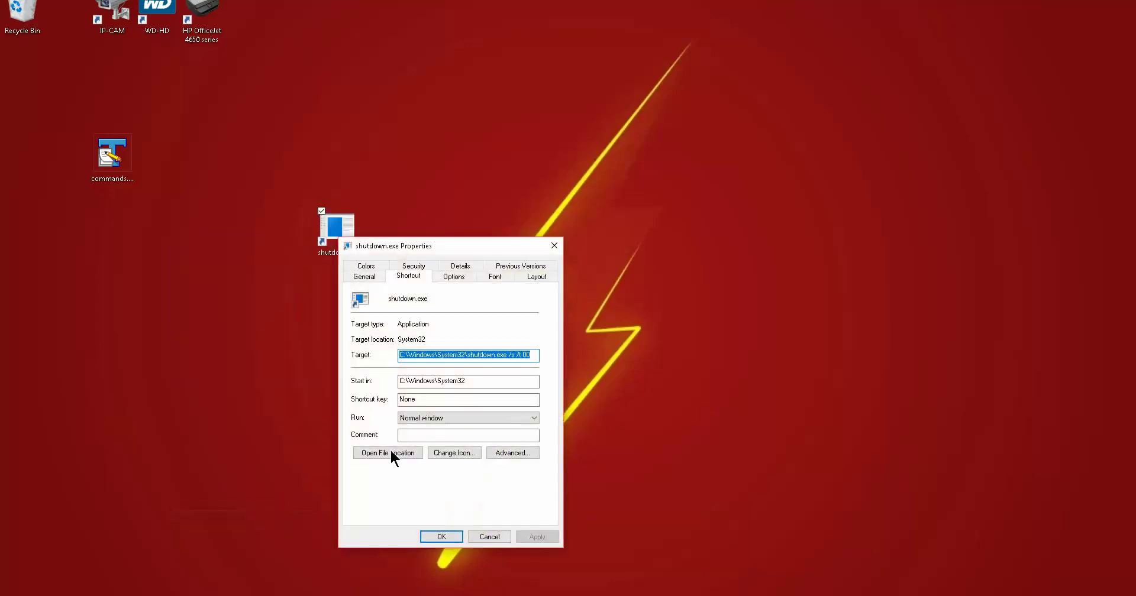
click(516, 454)
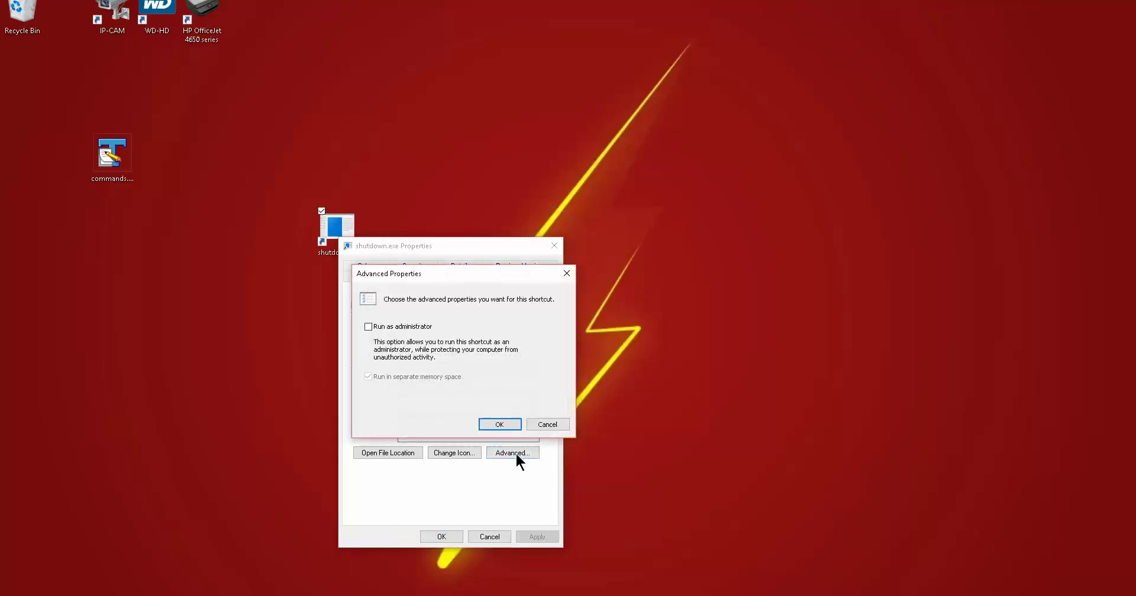
key(Escape)
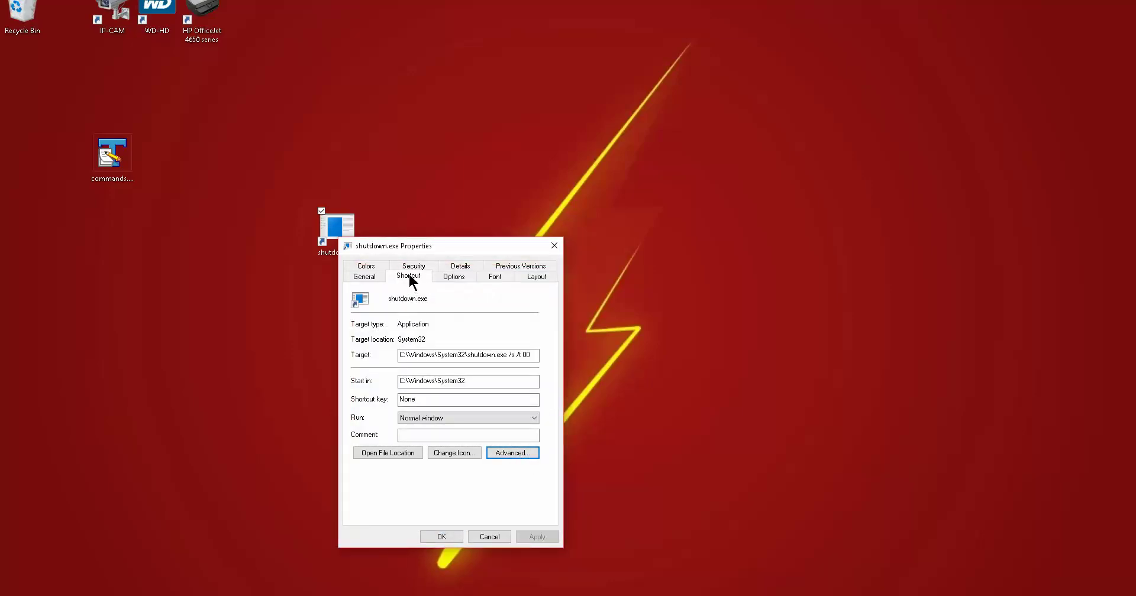
click(514, 454)
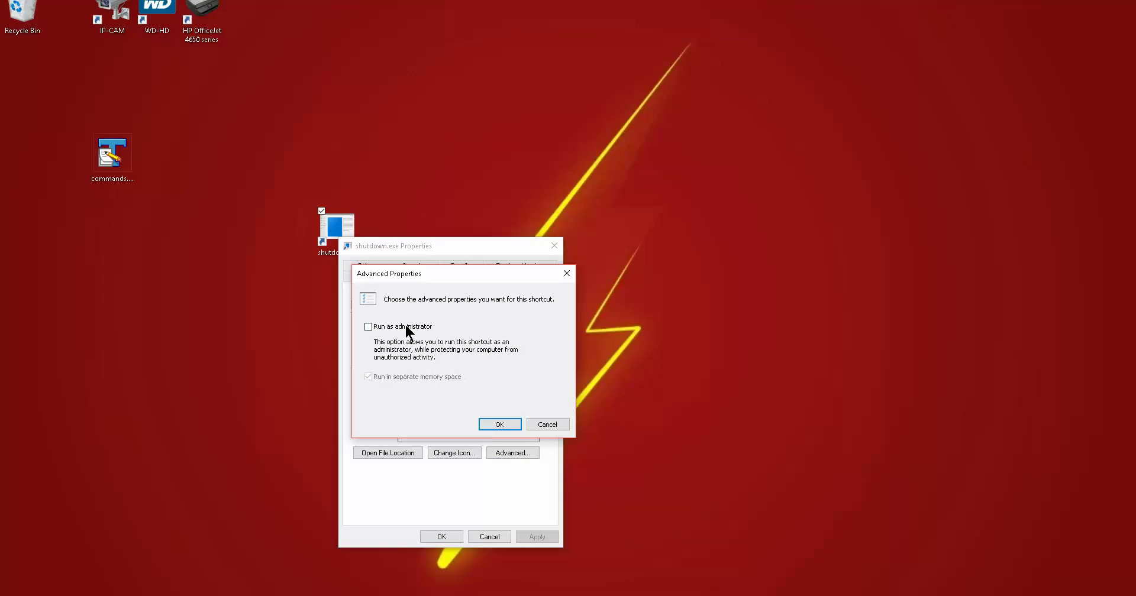
click(503, 425)
click(528, 537)
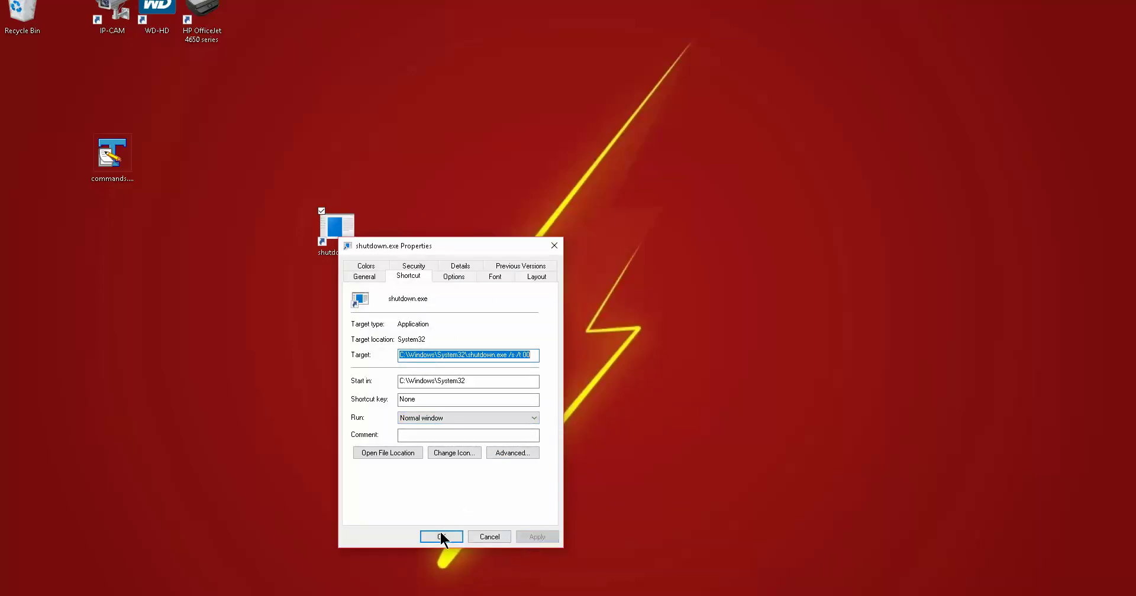
click(444, 537)
Move the shutdown.exe shortcut closer to commands.txt and start creating another shortcut on the desktop
drag(348, 256, 170, 256)
right_click(321, 254)
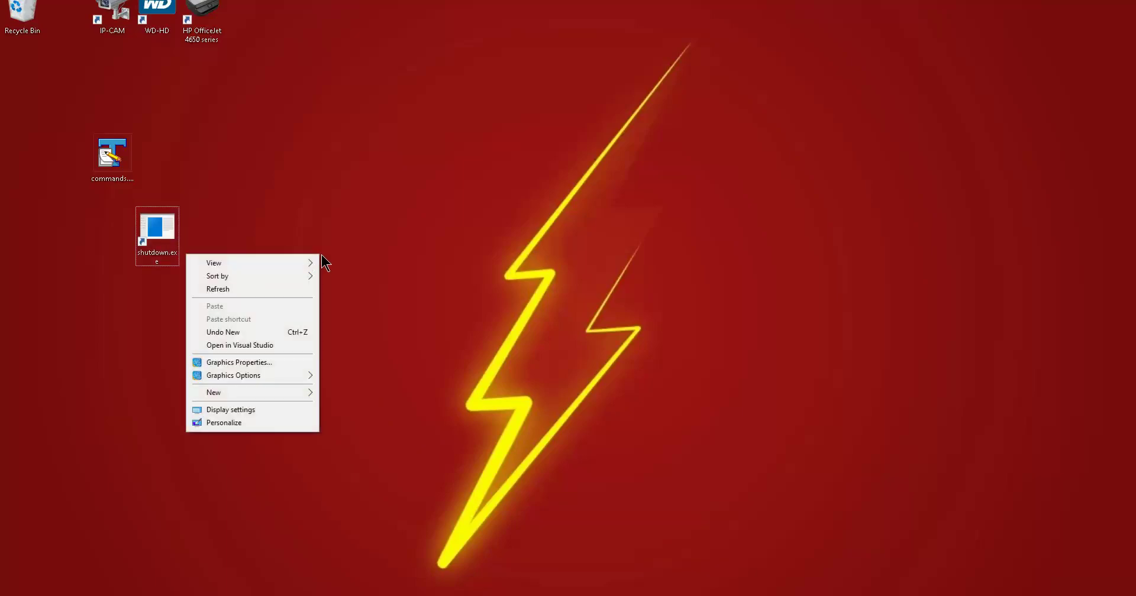
click(351, 233)
right_click(316, 234)
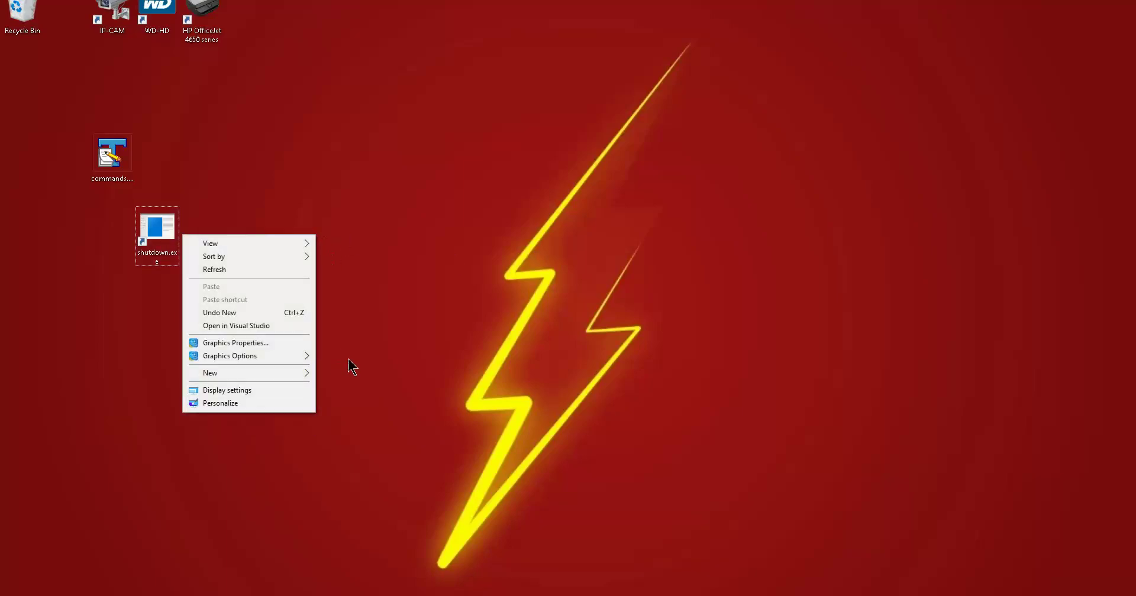
click(371, 233)
right_click(370, 233)
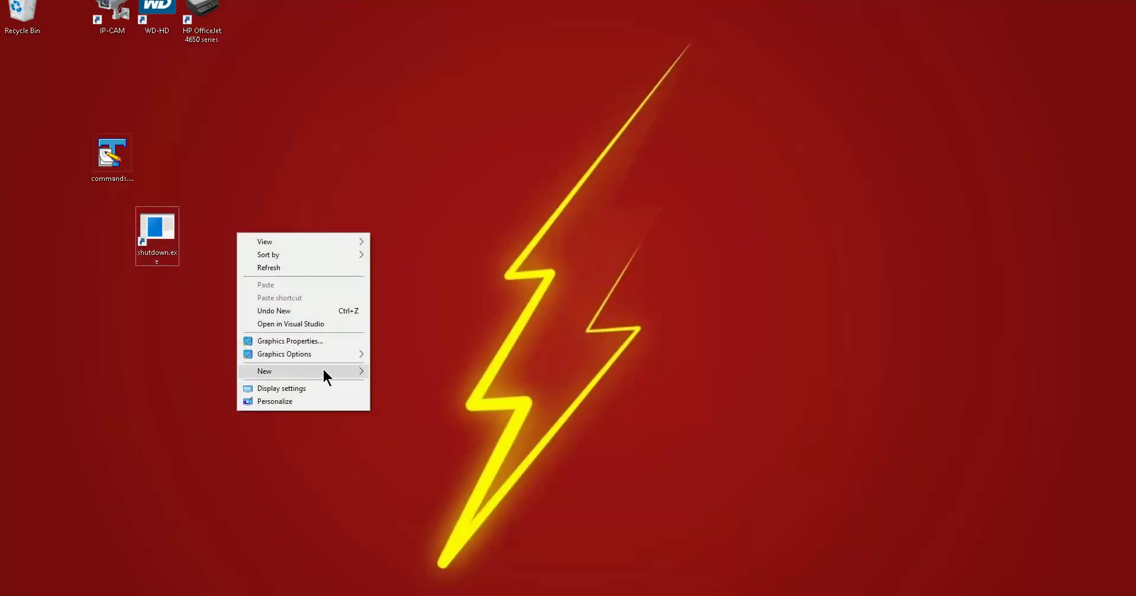
mouse_move(322, 367)
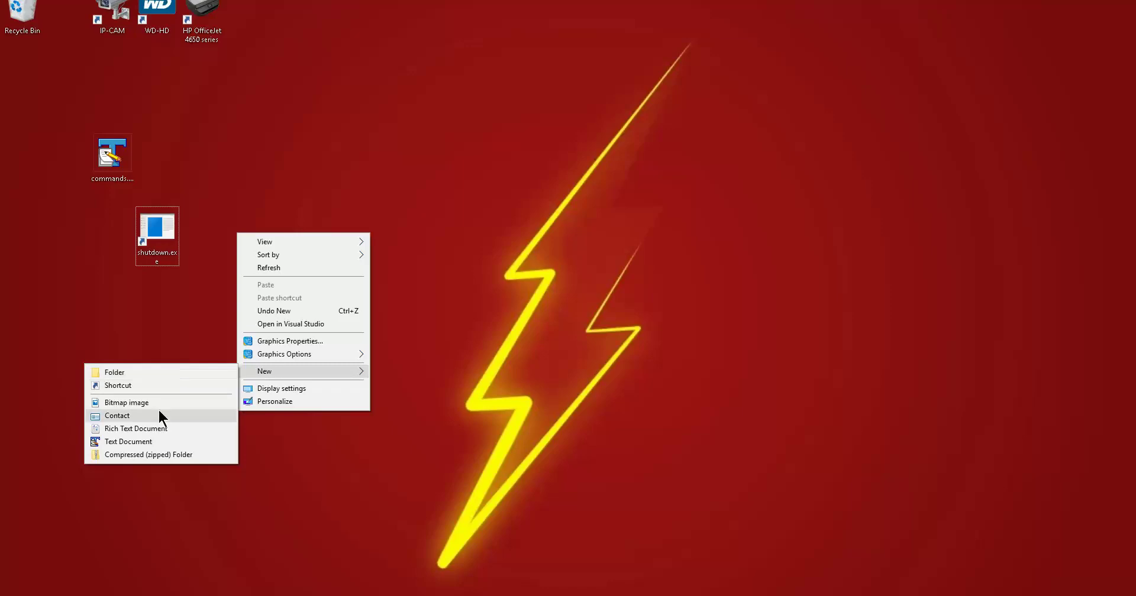
click(144, 385)
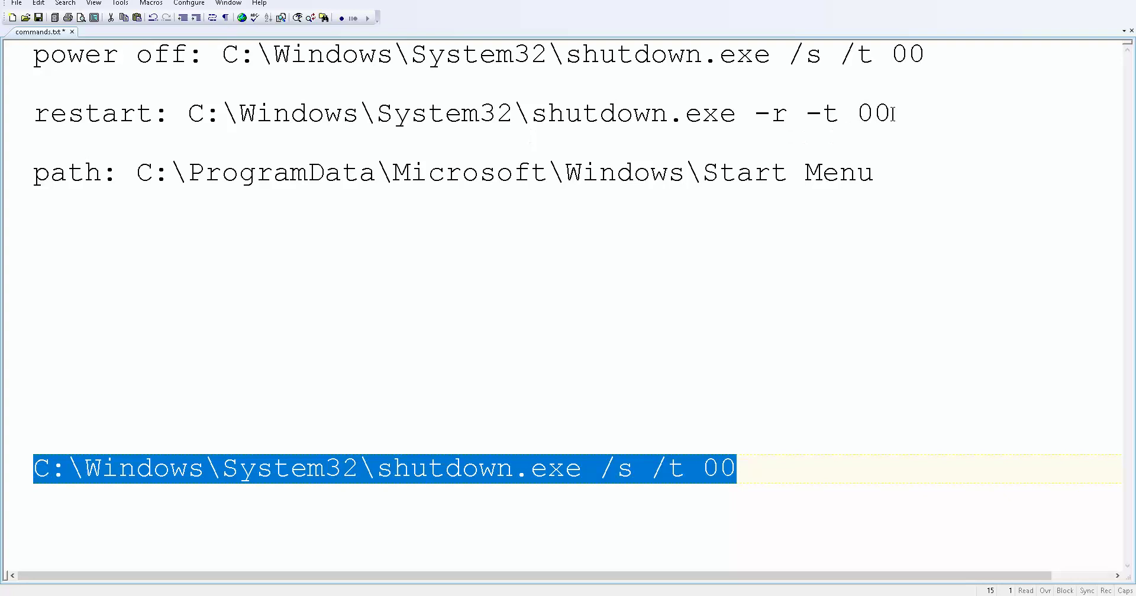
Copy the restart command C:\Windows\System32\shutdown.exe -r -t 00 from commands.txt and enter it as the new shortcut's location
drag(580, 57, 549, 58)
drag(619, 58, 909, 57)
click(834, 128)
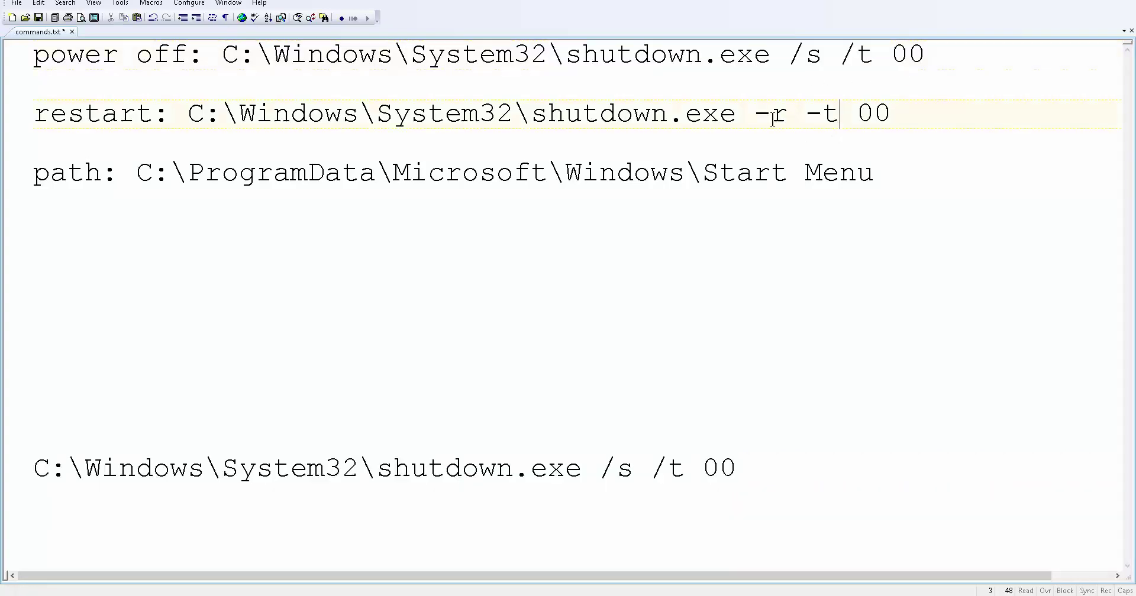
drag(754, 114, 788, 113)
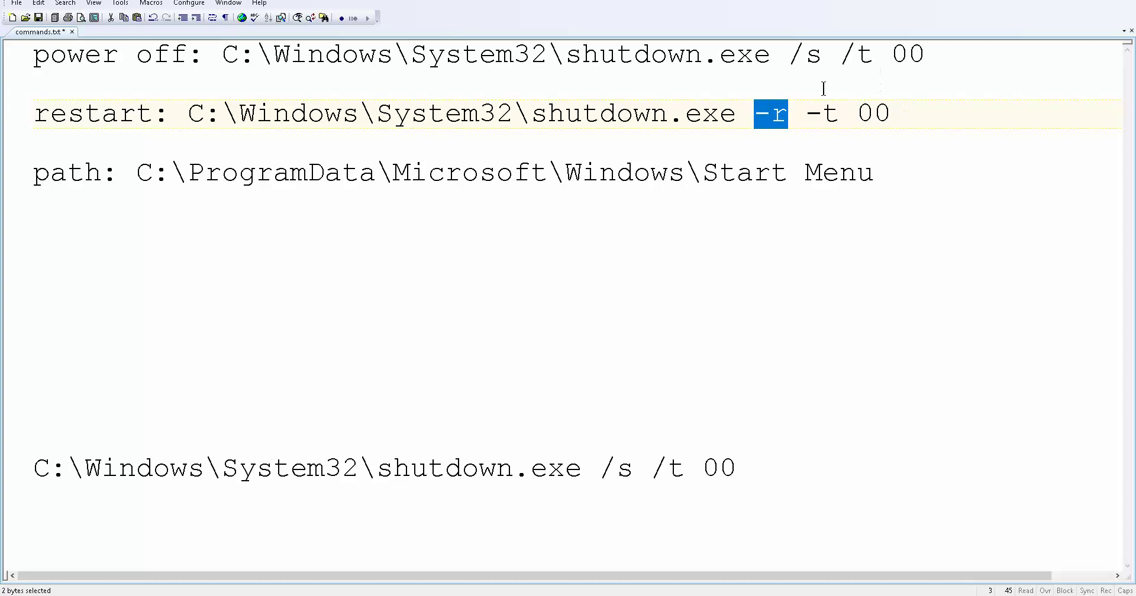
click(816, 59)
drag(791, 56, 825, 60)
click(893, 113)
drag(895, 113, 188, 117)
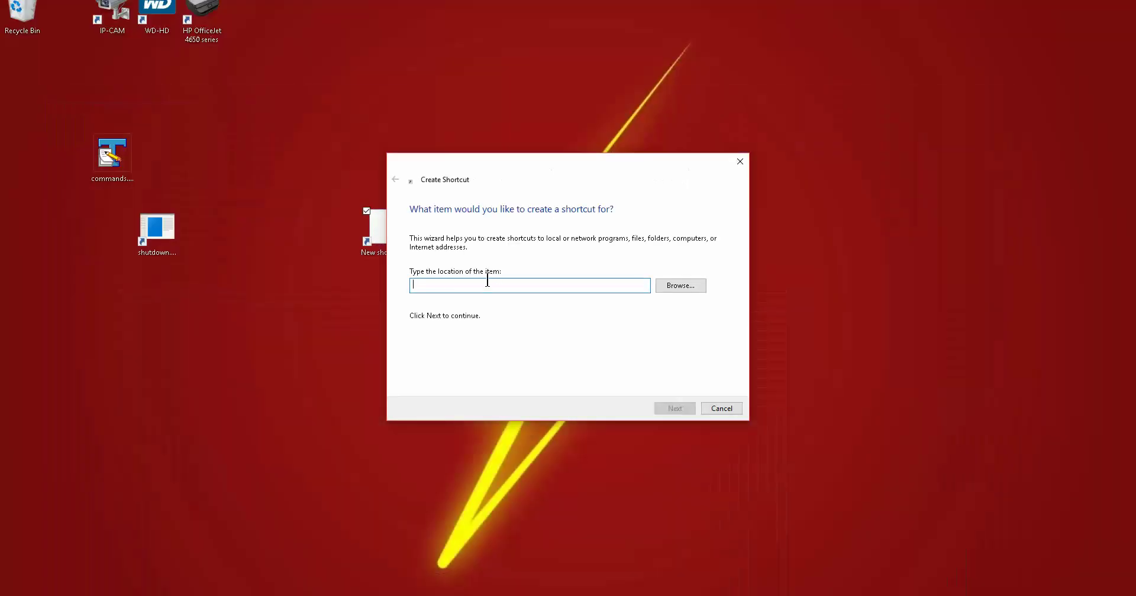
key(ctrl+v)
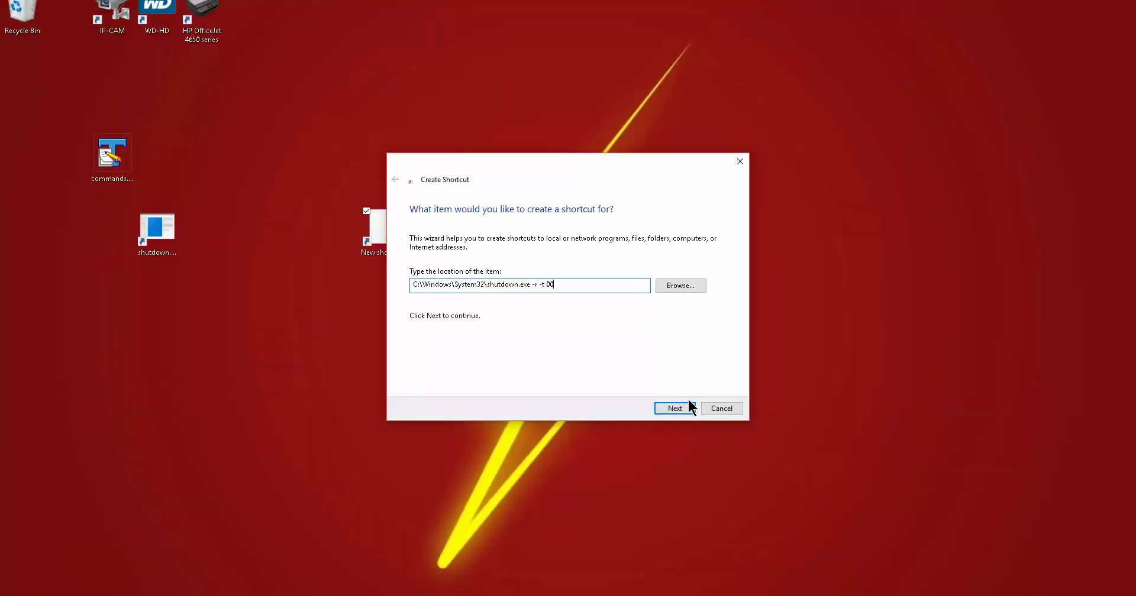
Finish the new shortcut with the name restart.exe and move its icon closer to the shutdown.exe shortcut
click(677, 408)
text(restart.exe)
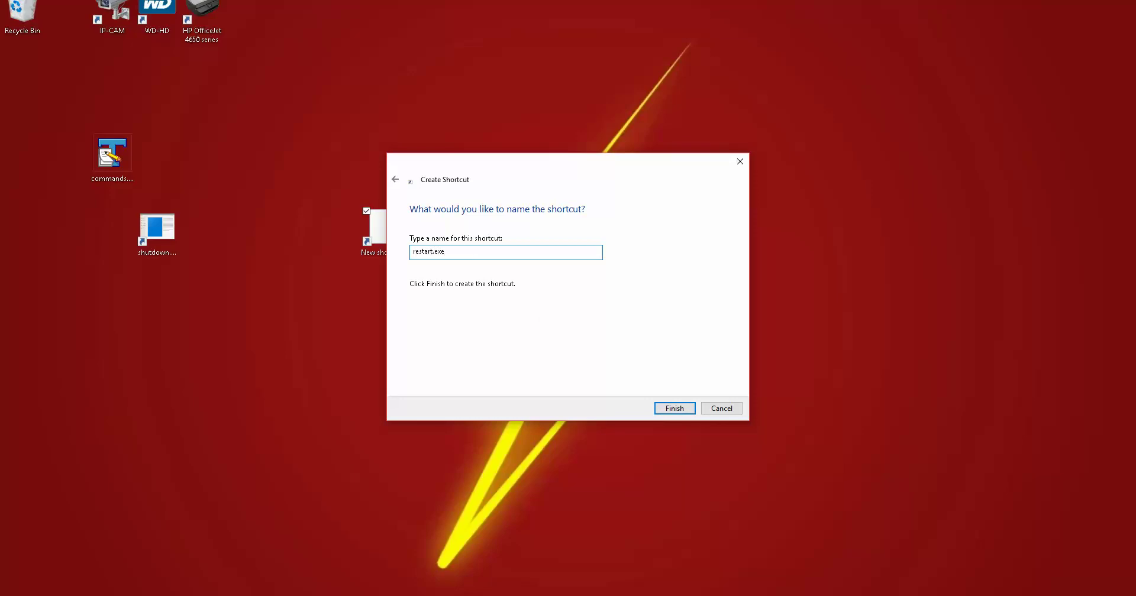
click(678, 409)
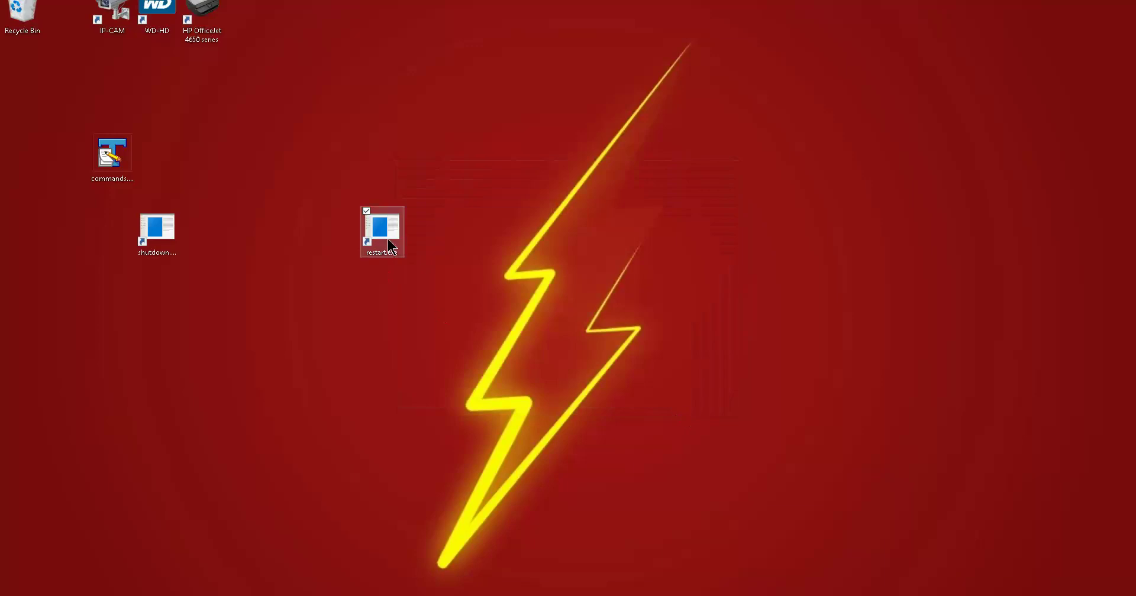
drag(382, 234, 242, 252)
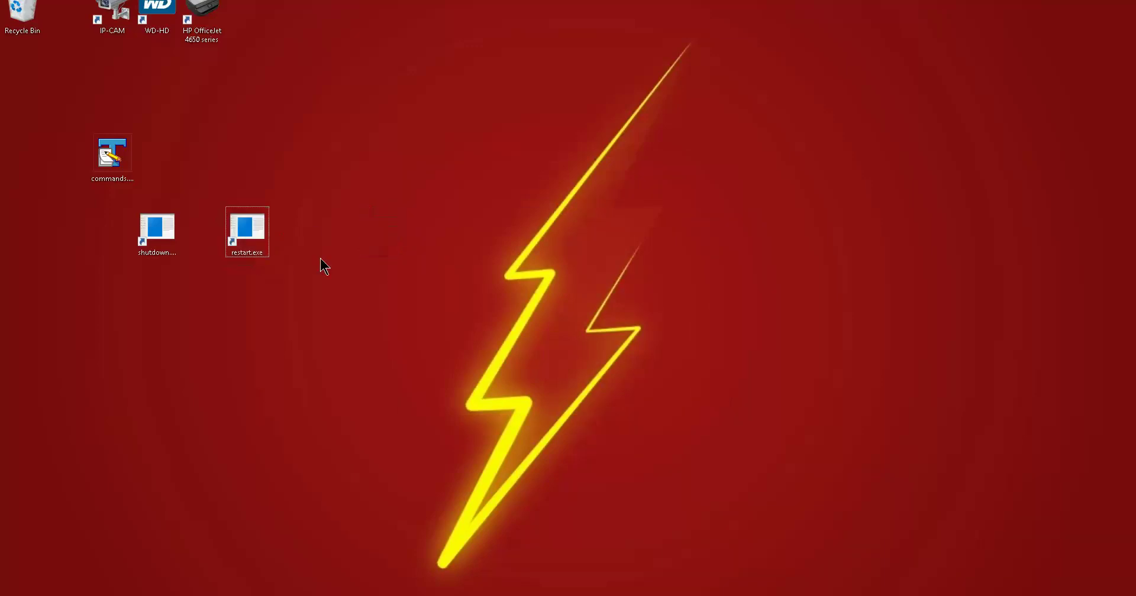
Set the restart.exe shortcut to run as administrator in its advanced properties and apply the change
right_click(266, 229)
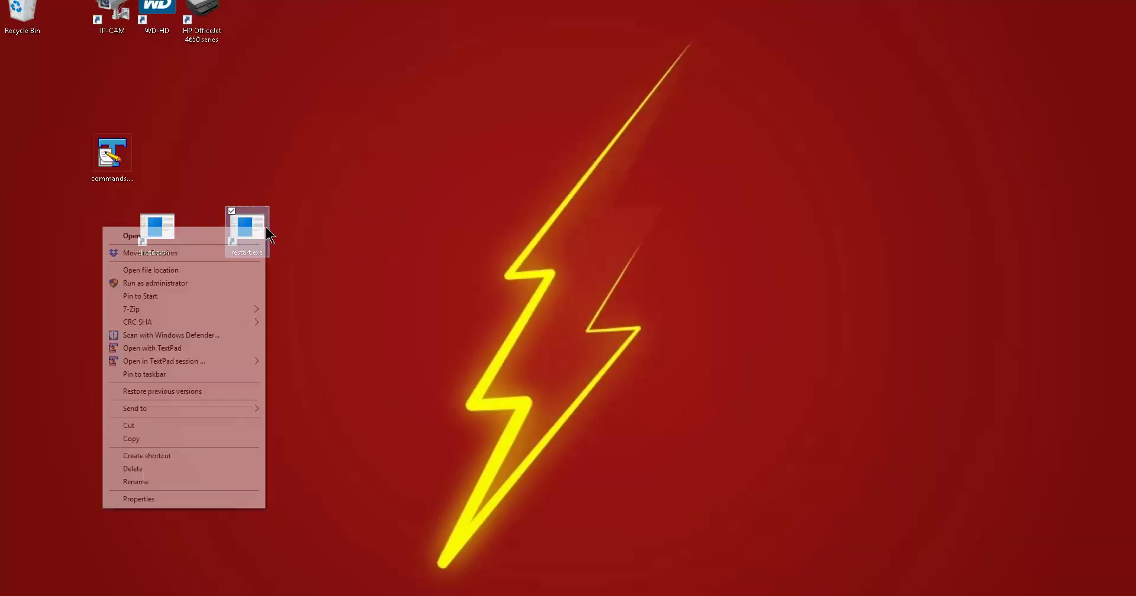
click(170, 499)
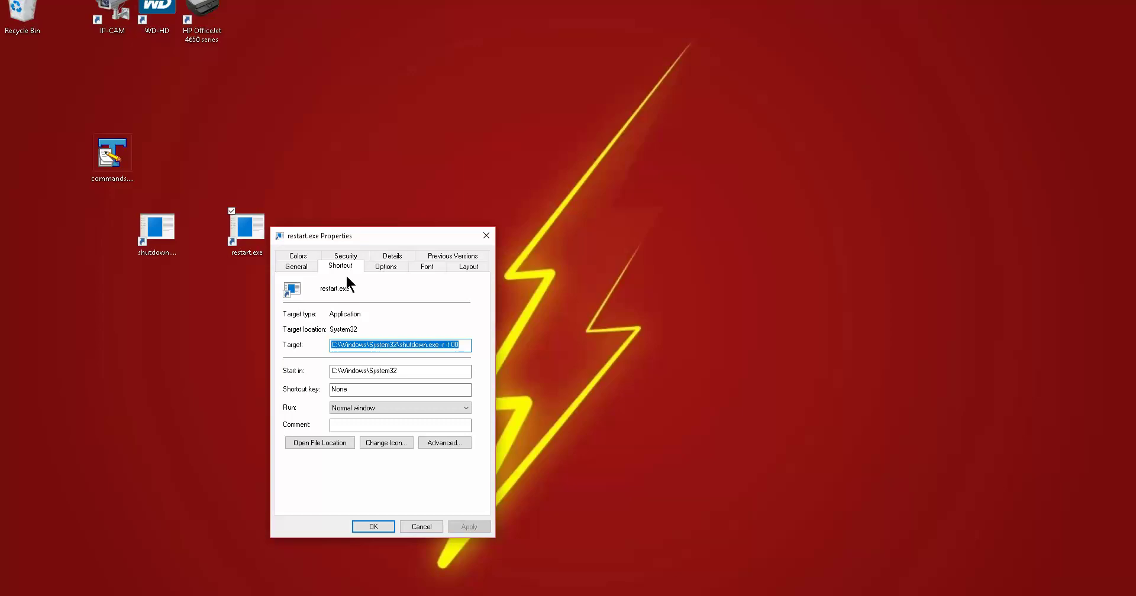
click(343, 268)
click(443, 450)
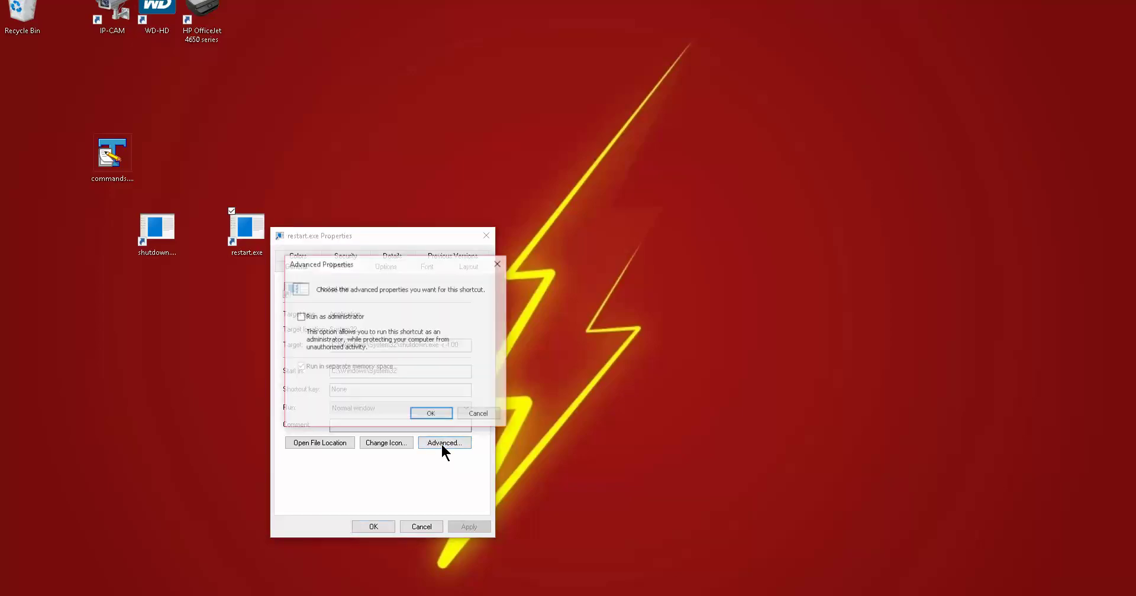
click(343, 319)
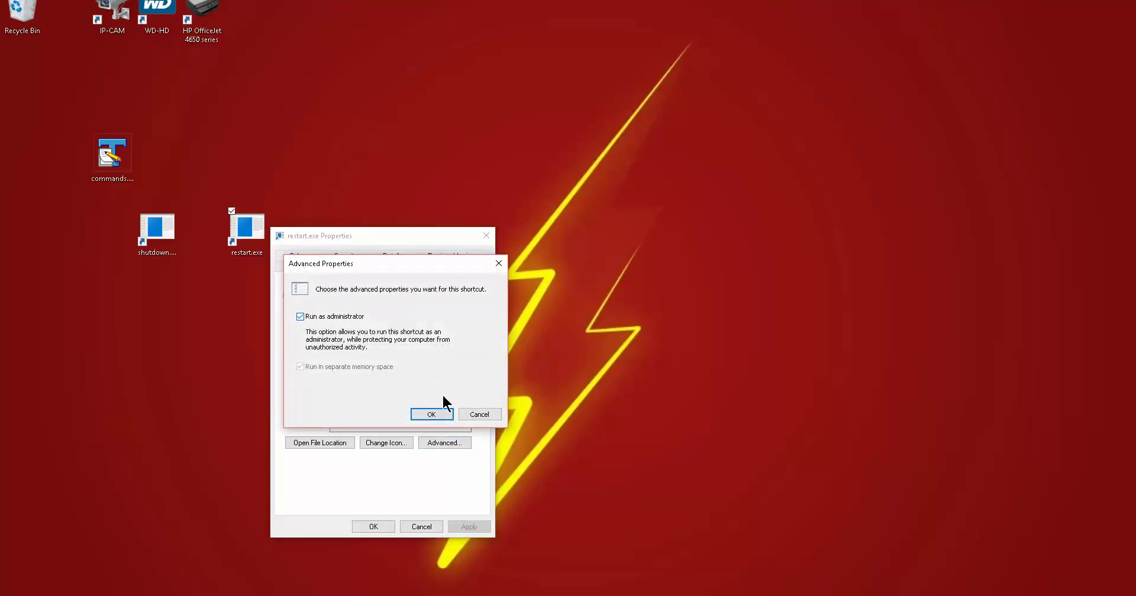
click(439, 414)
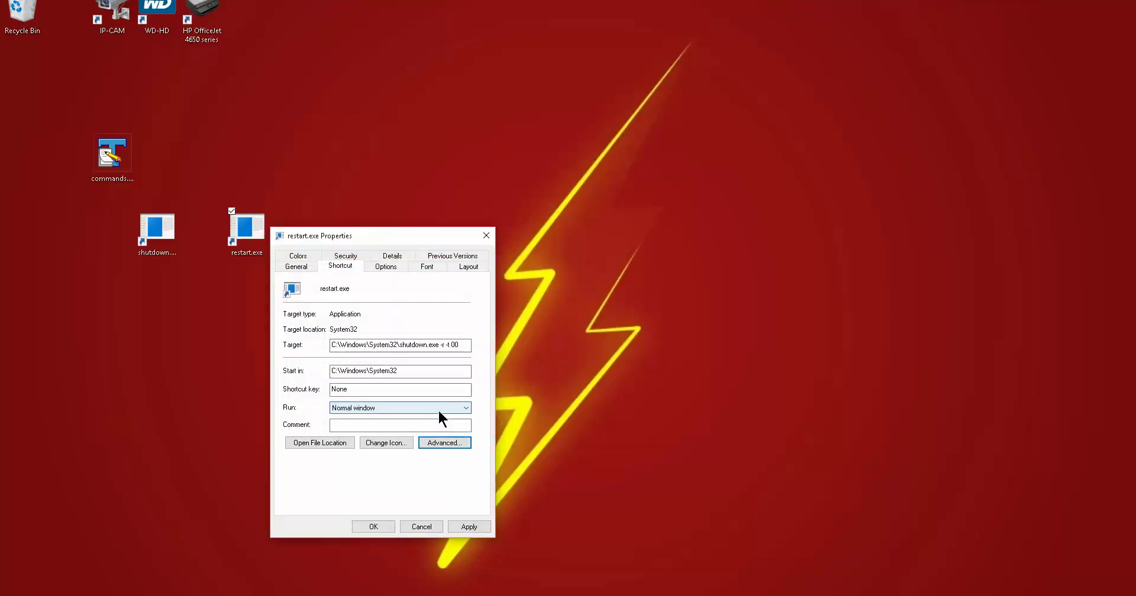
click(467, 527)
click(373, 527)
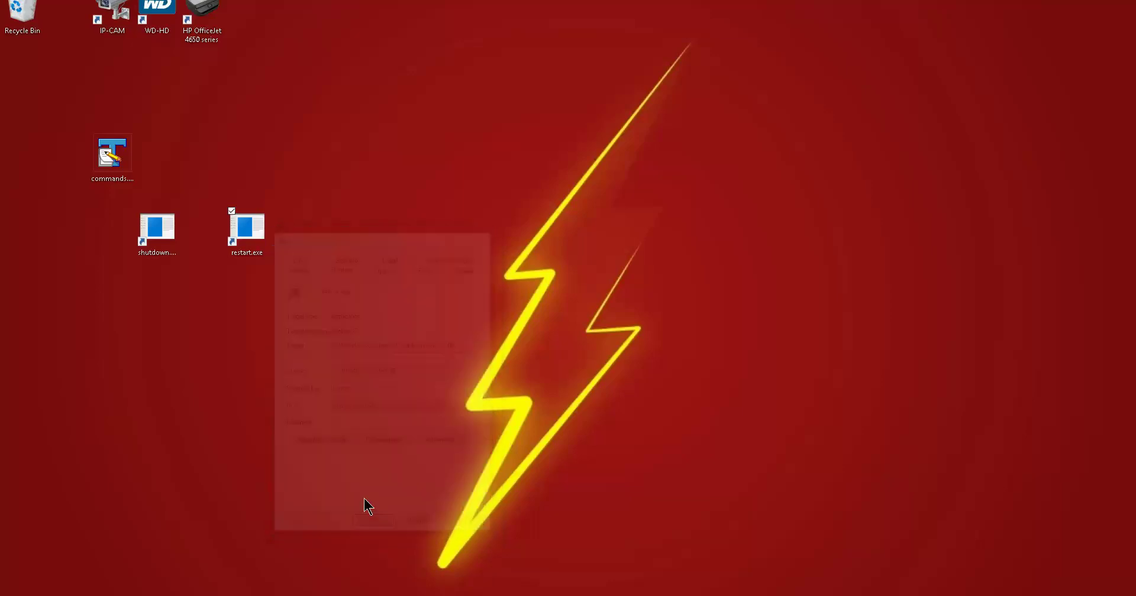
drag(246, 231, 217, 236)
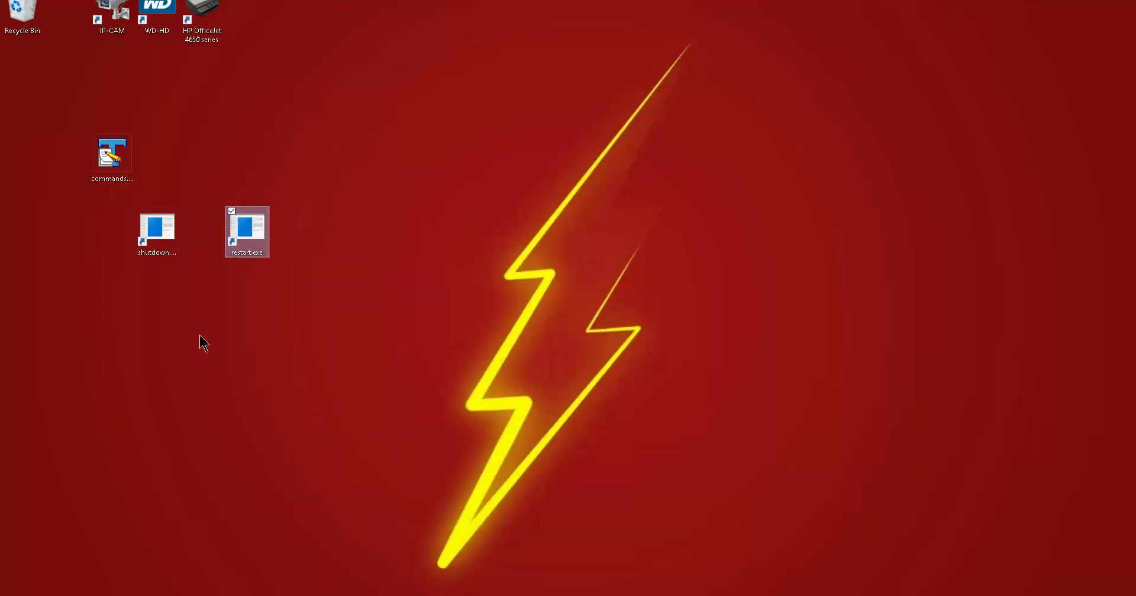
click(161, 254)
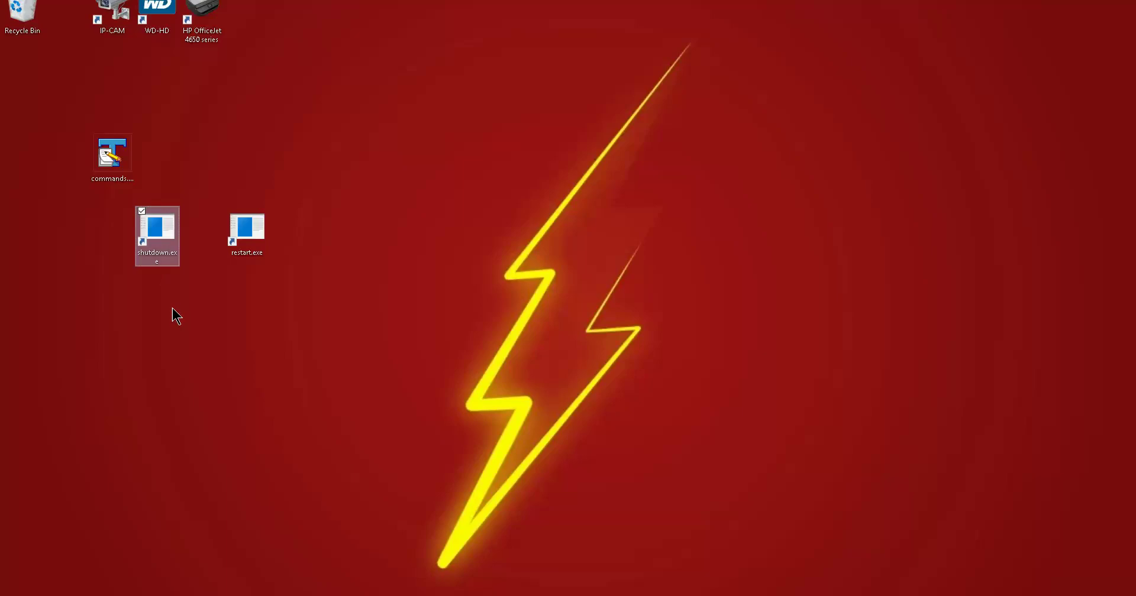
click(246, 234)
click(338, 334)
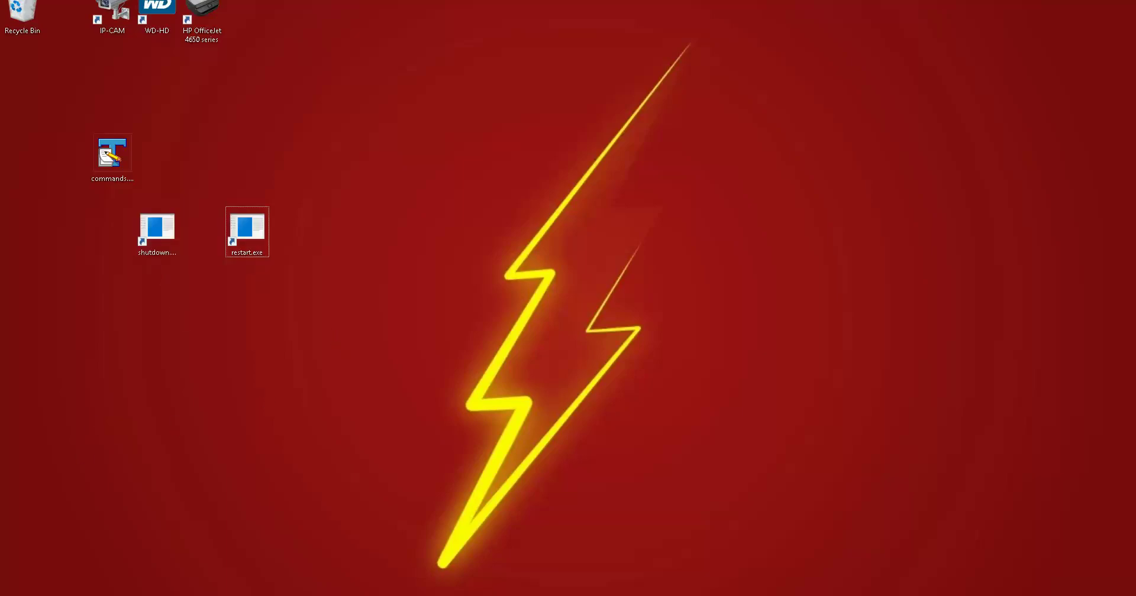
key(super)
key(super)
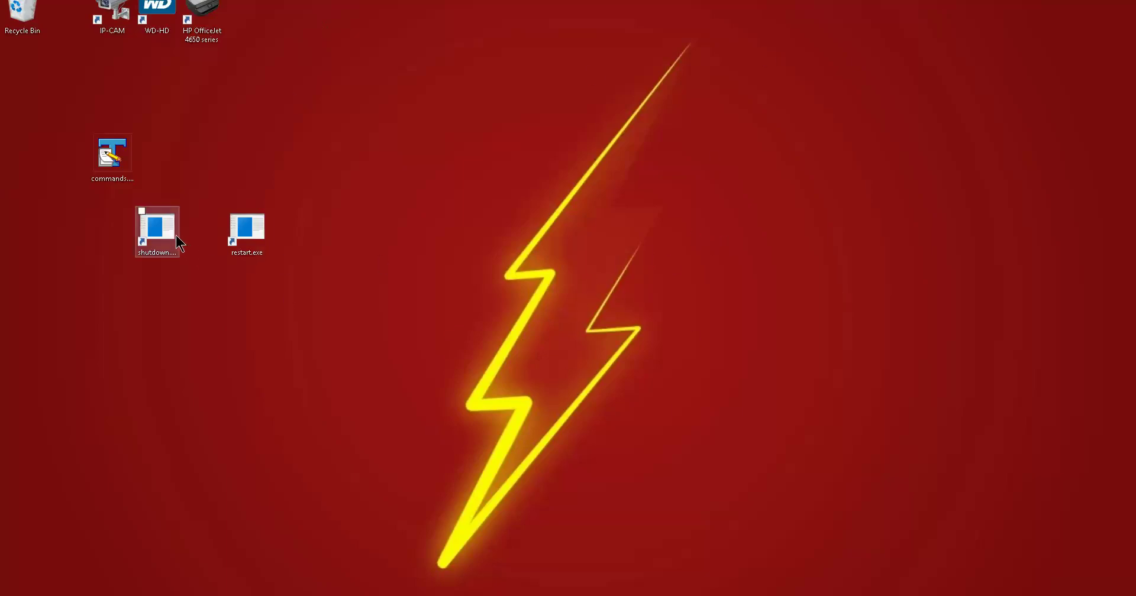
click(246, 231)
click(369, 271)
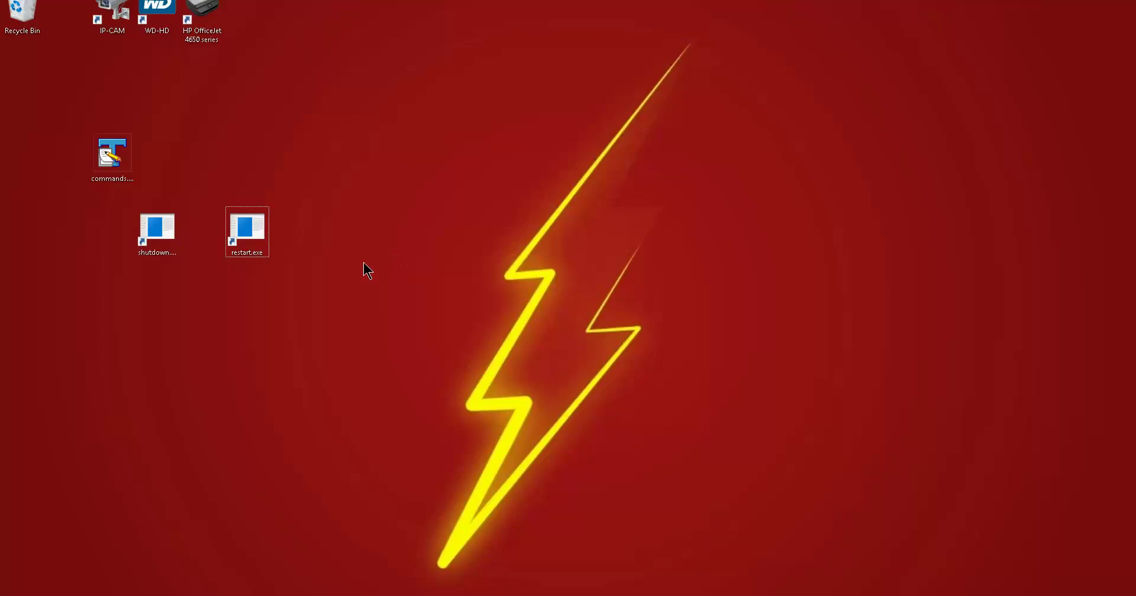
click(8, 593)
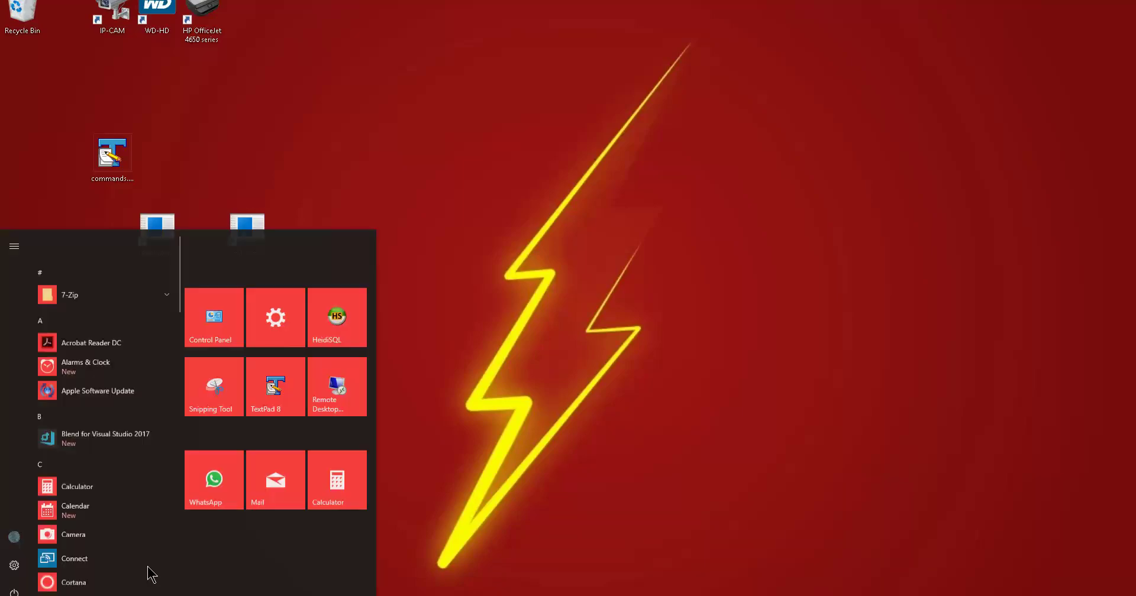
Copy the path C:\ProgramData\Microsoft\Windows\Start Menu from commands.txt and return to the desktop
click(497, 431)
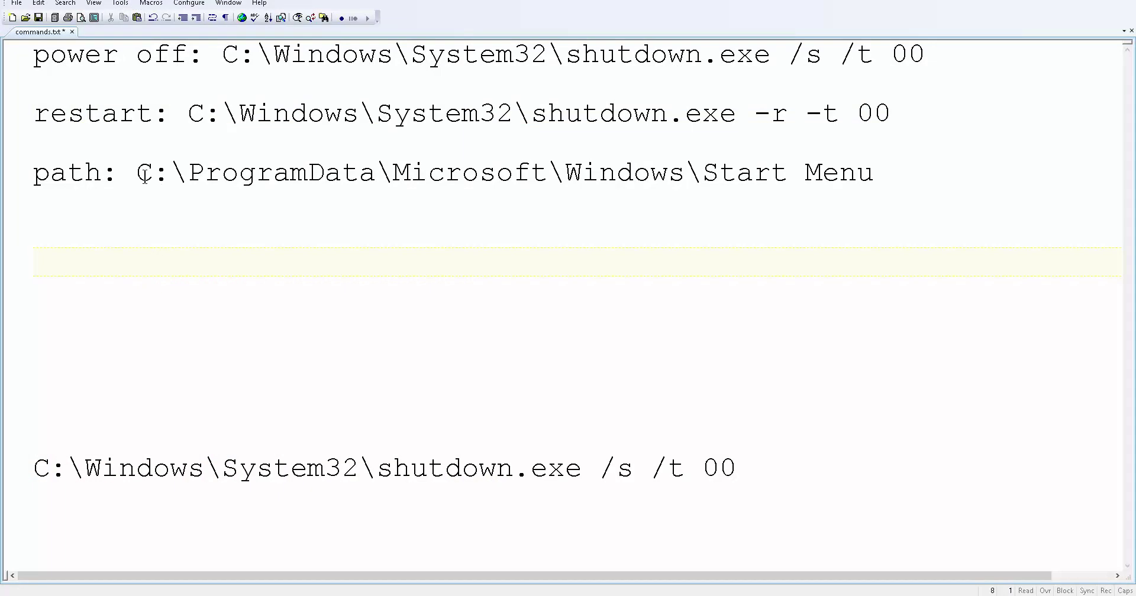
drag(136, 175, 885, 174)
key(ctrl+c)
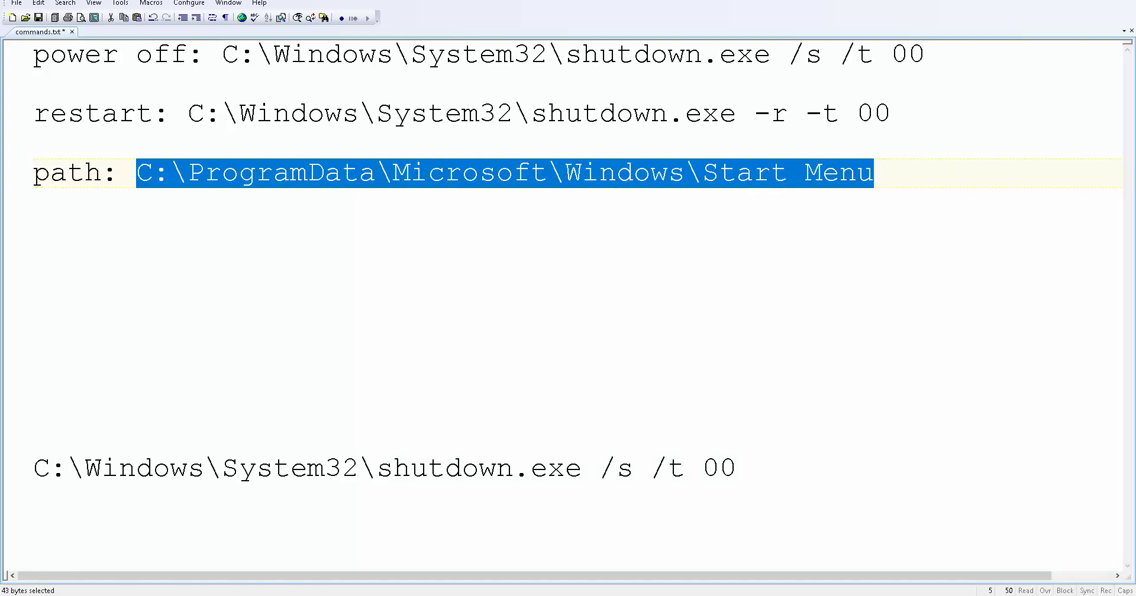
key(super+d)
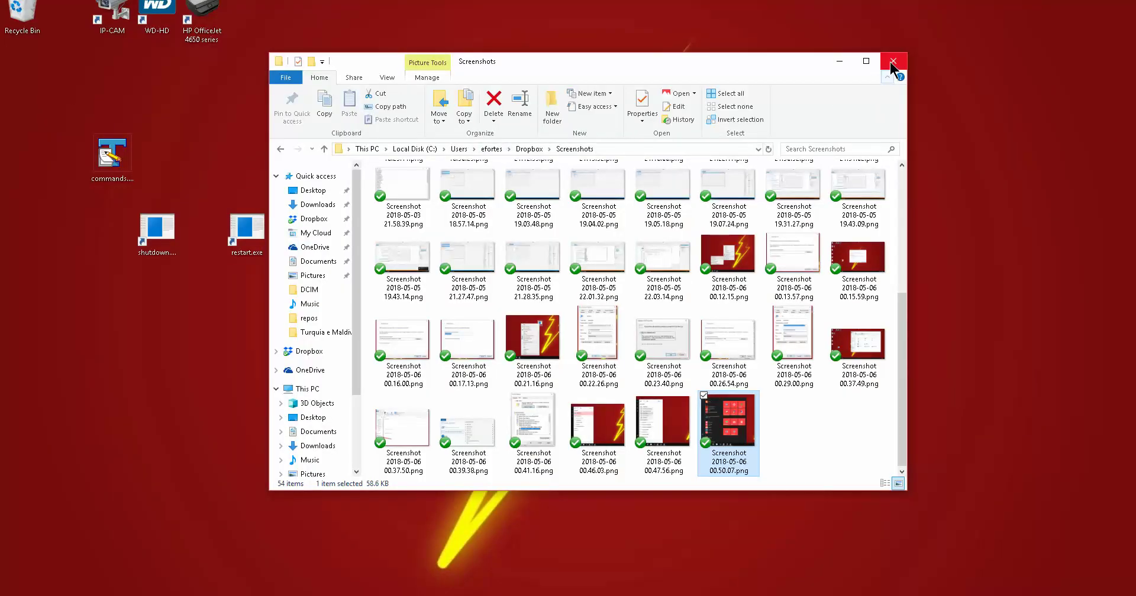
Close the Screenshots folder and open C:\ProgramData\Microsoft\Windows\Start Menu in a new File Explorer window
click(895, 58)
right_click(48, 589)
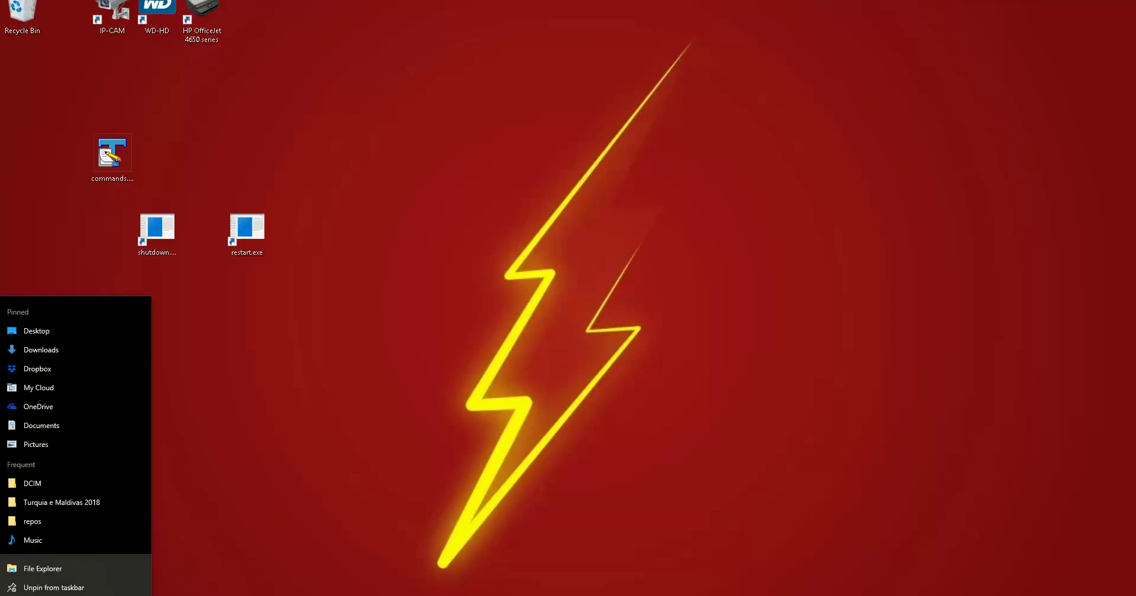
click(51, 563)
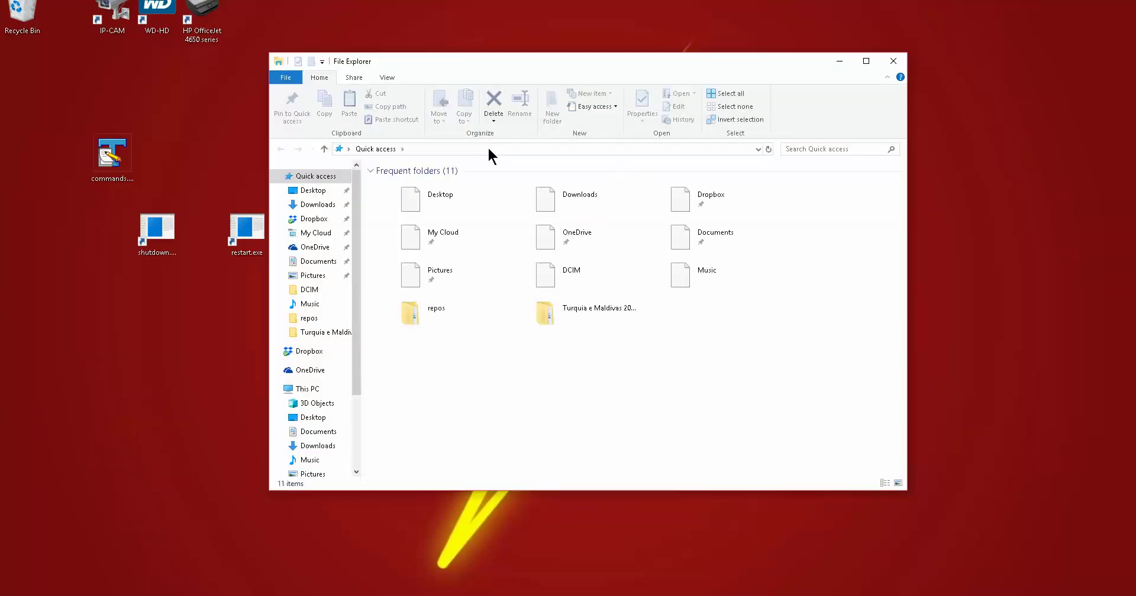
click(489, 149)
key(ctrl+v)
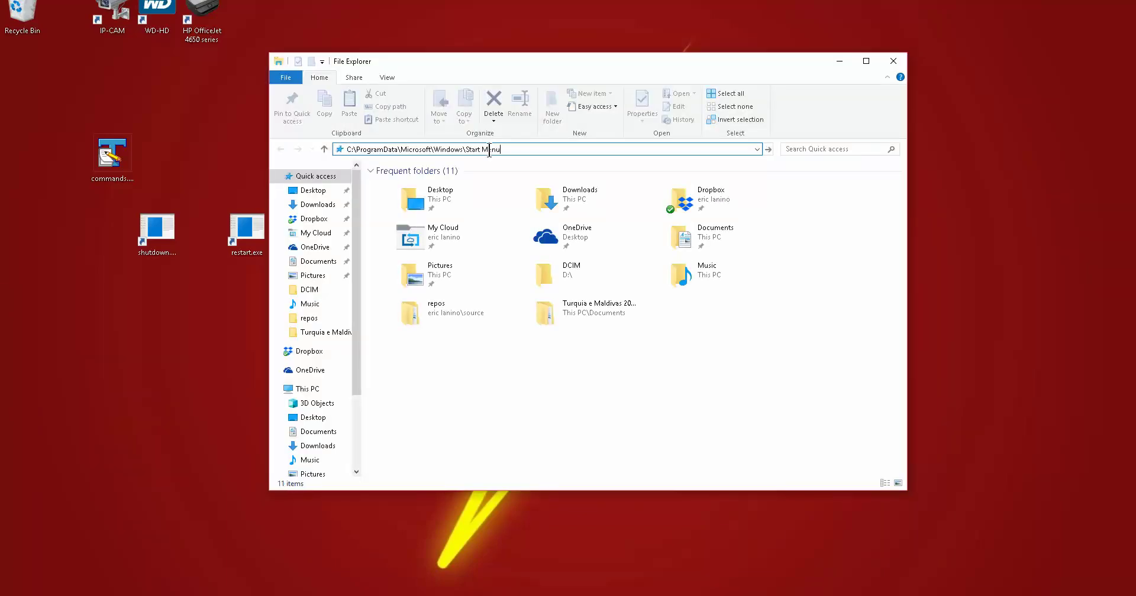
key(Return)
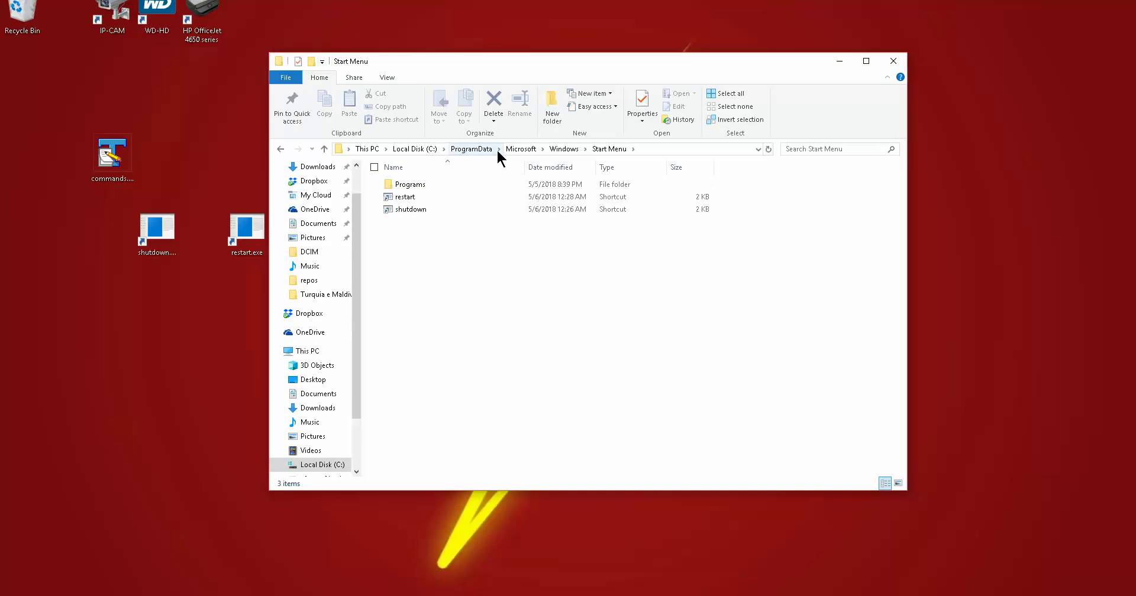
Delete the old restart and shutdown shortcuts from the Start Menu folder and move the desktop's restart.exe and shutdown.exe there with administrator permission
drag(408, 242, 407, 186)
key(Delete)
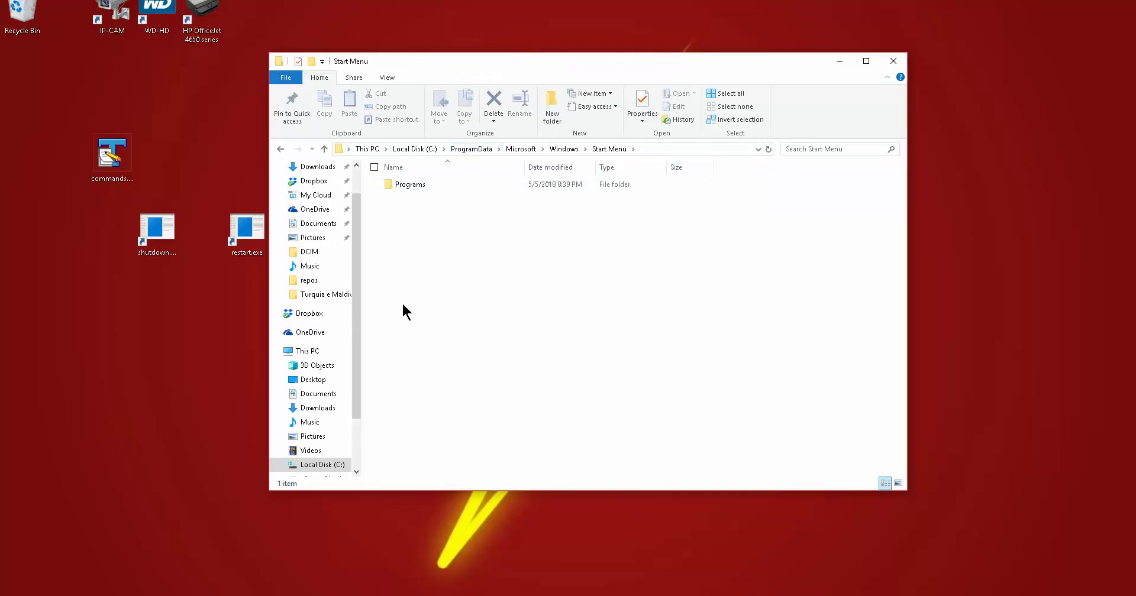
drag(520, 62, 588, 64)
drag(265, 309, 551, 272)
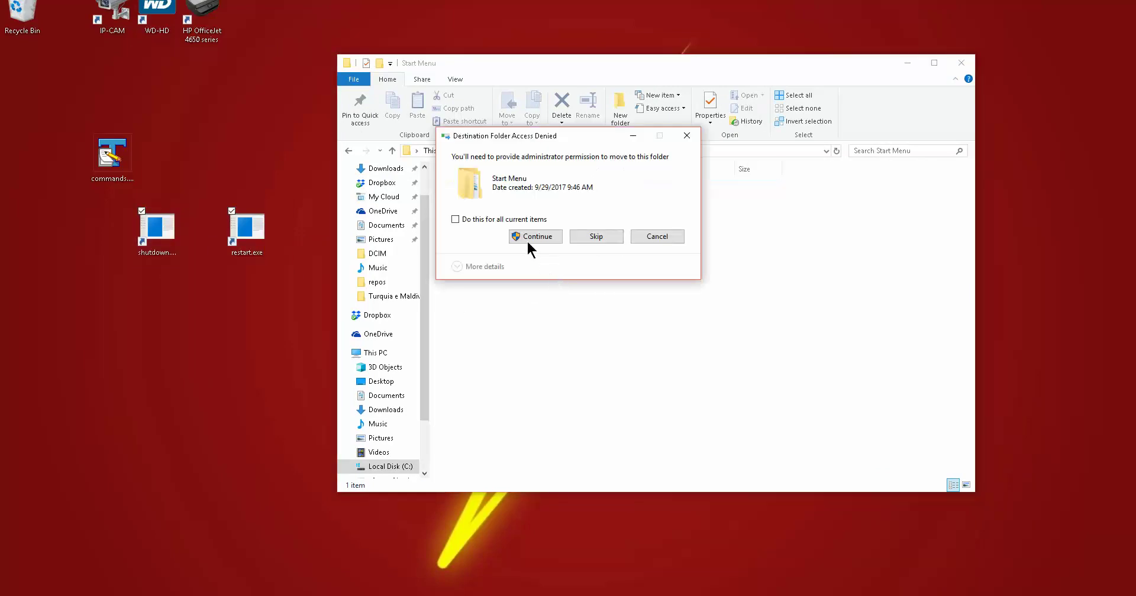
click(543, 238)
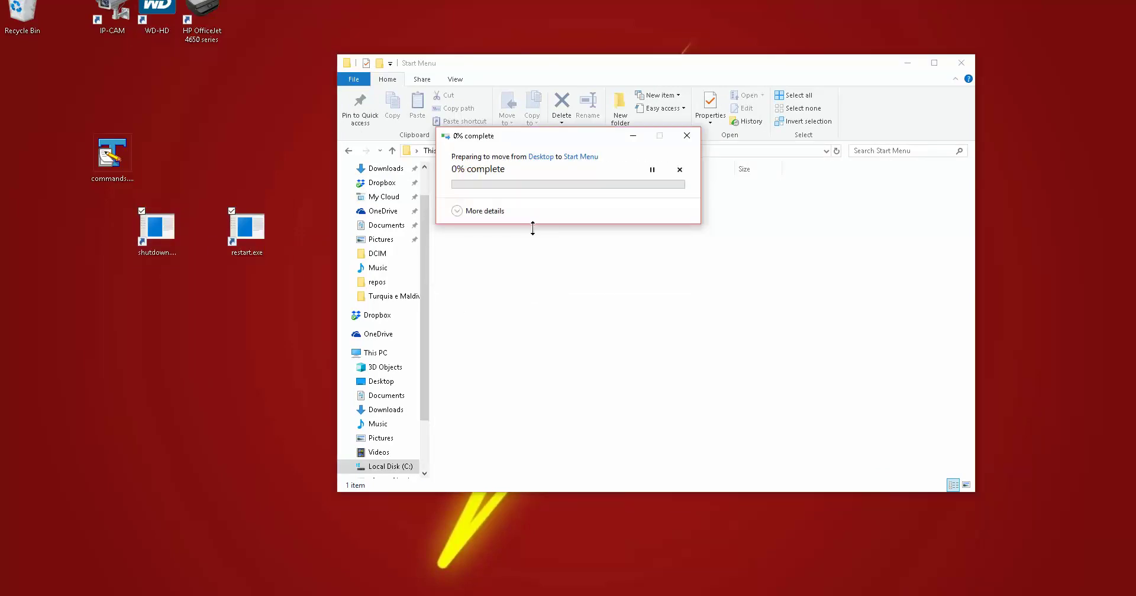
click(534, 234)
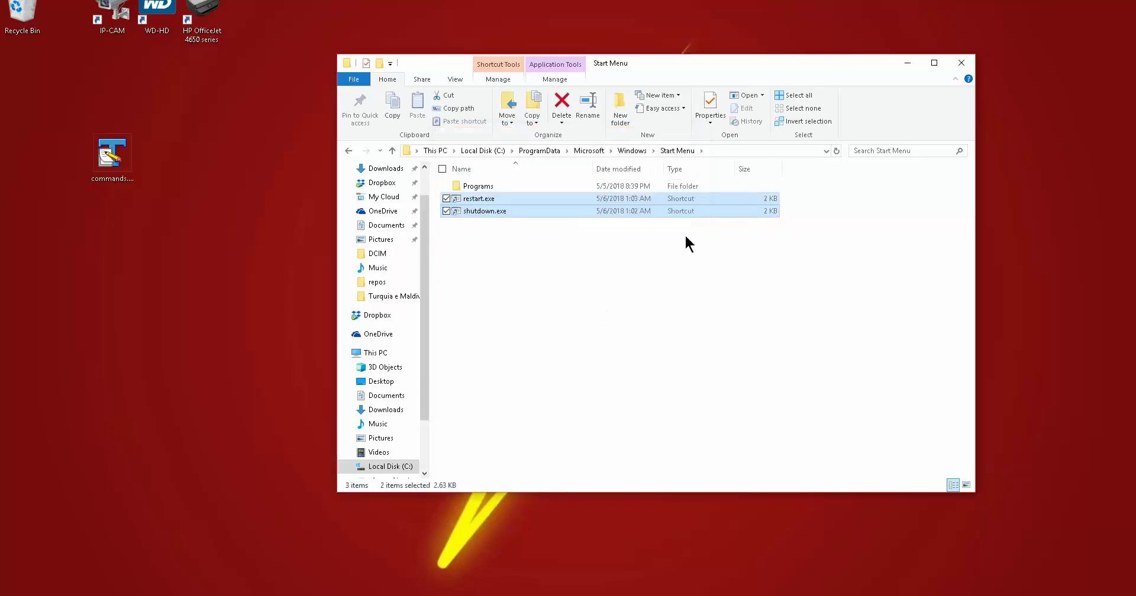
click(969, 63)
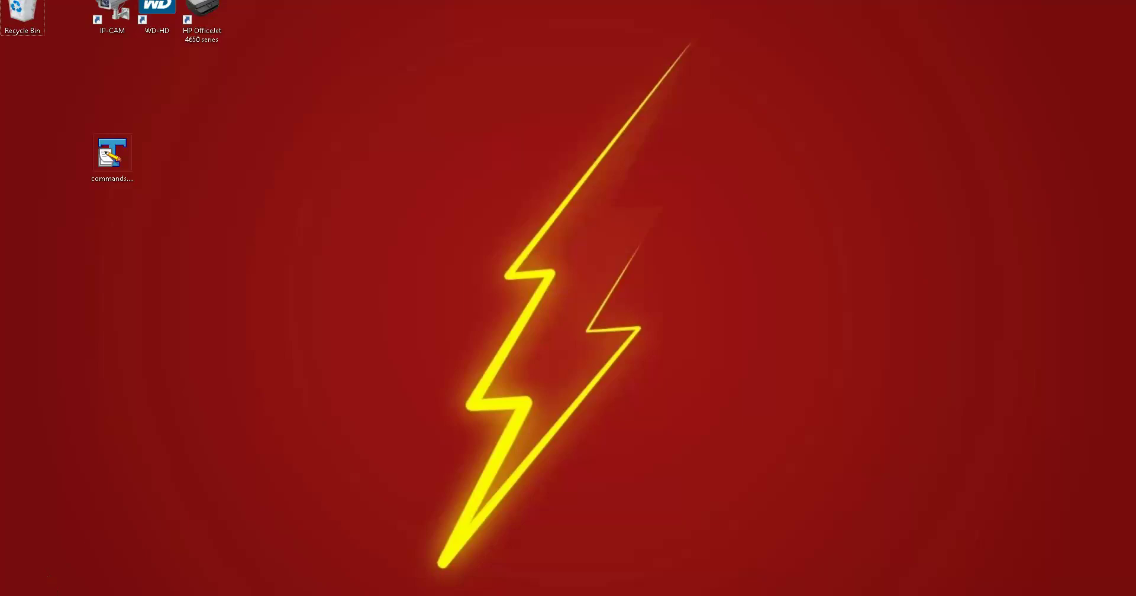
Search Windows for shut and pin the shutdown.exe desktop app to Start and to the taskbar
key(super)
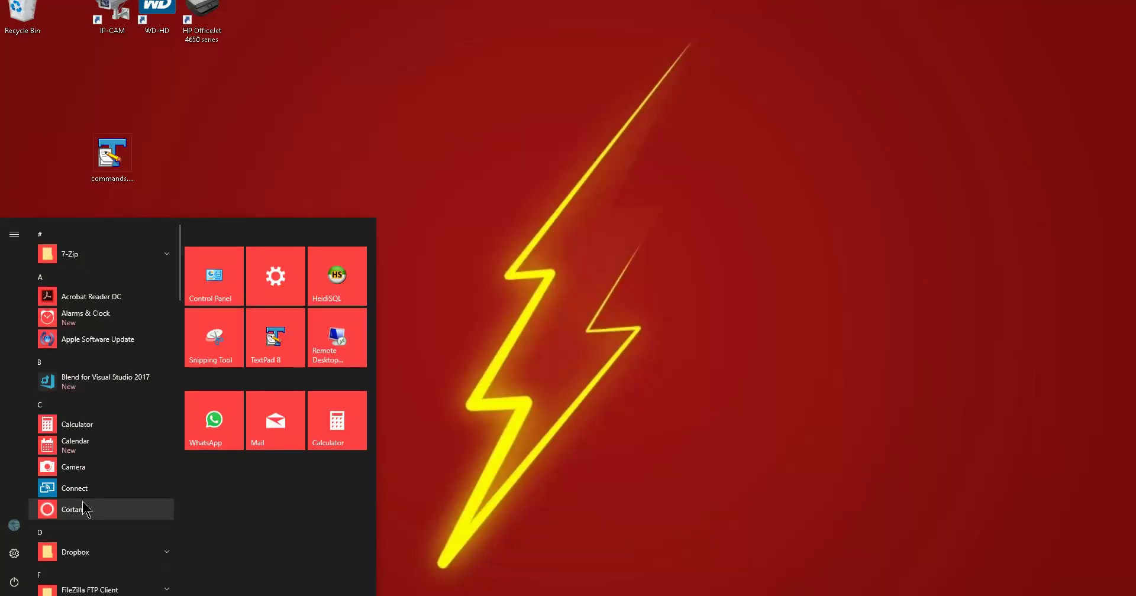
text(shutdp)
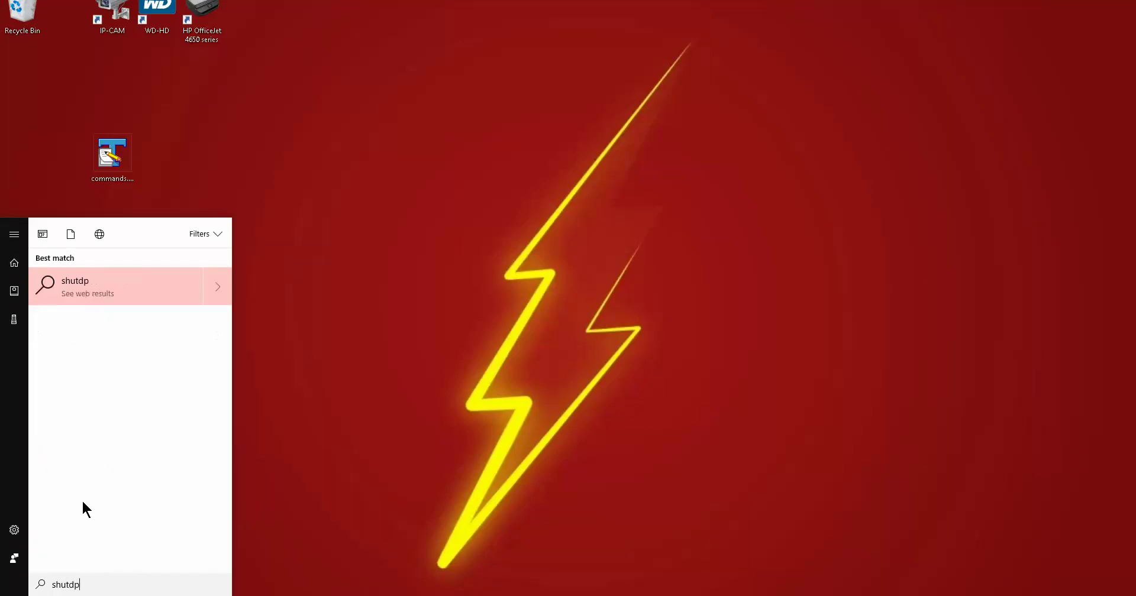
key(BackSpace)
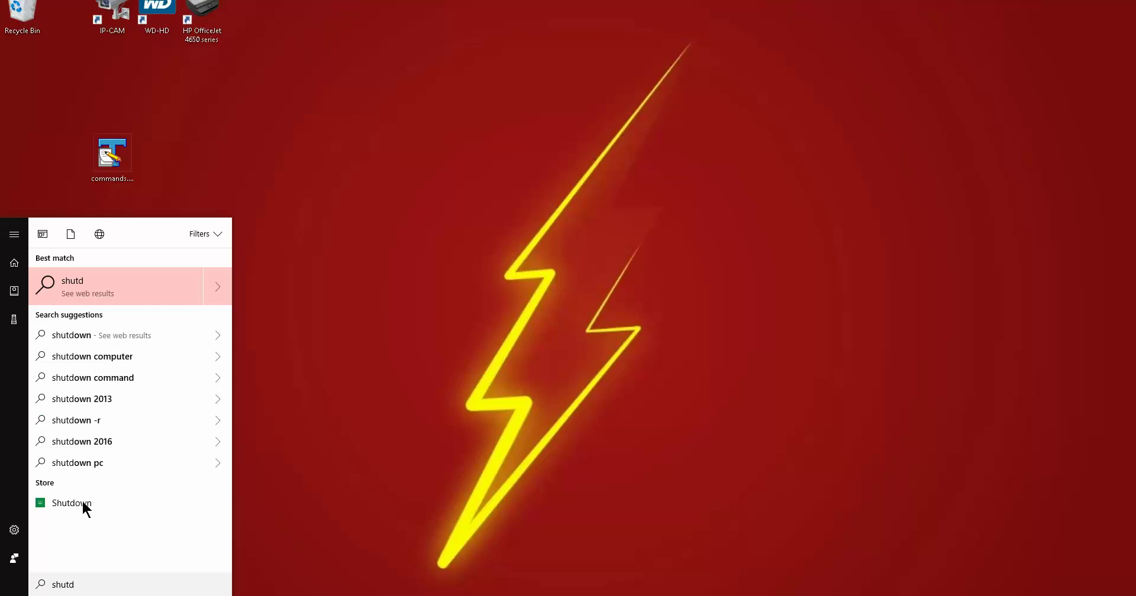
key(BackSpace)
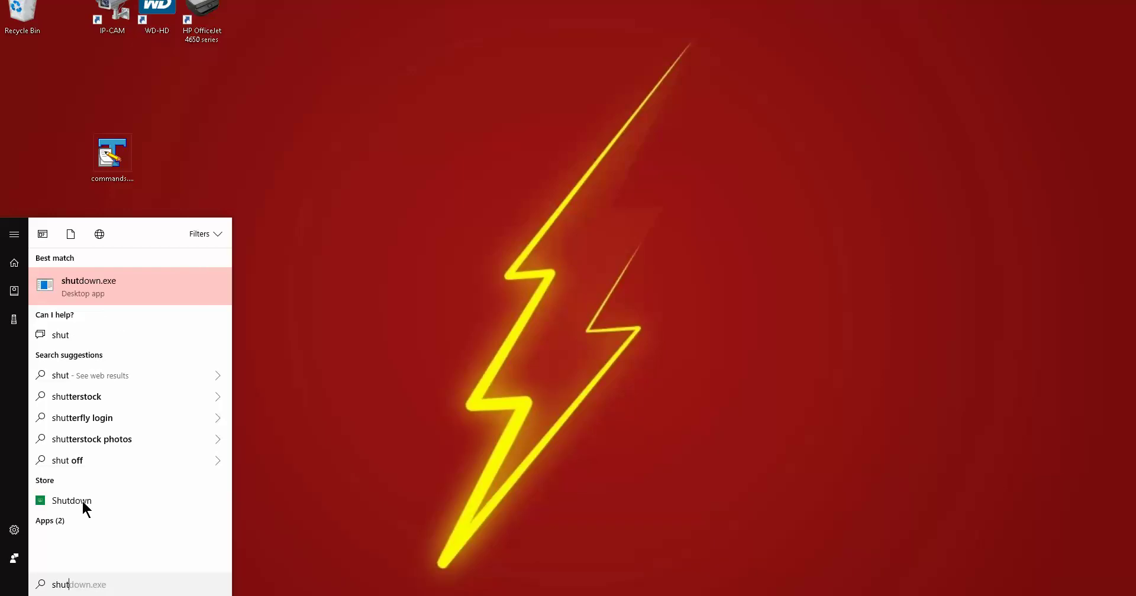
right_click(127, 298)
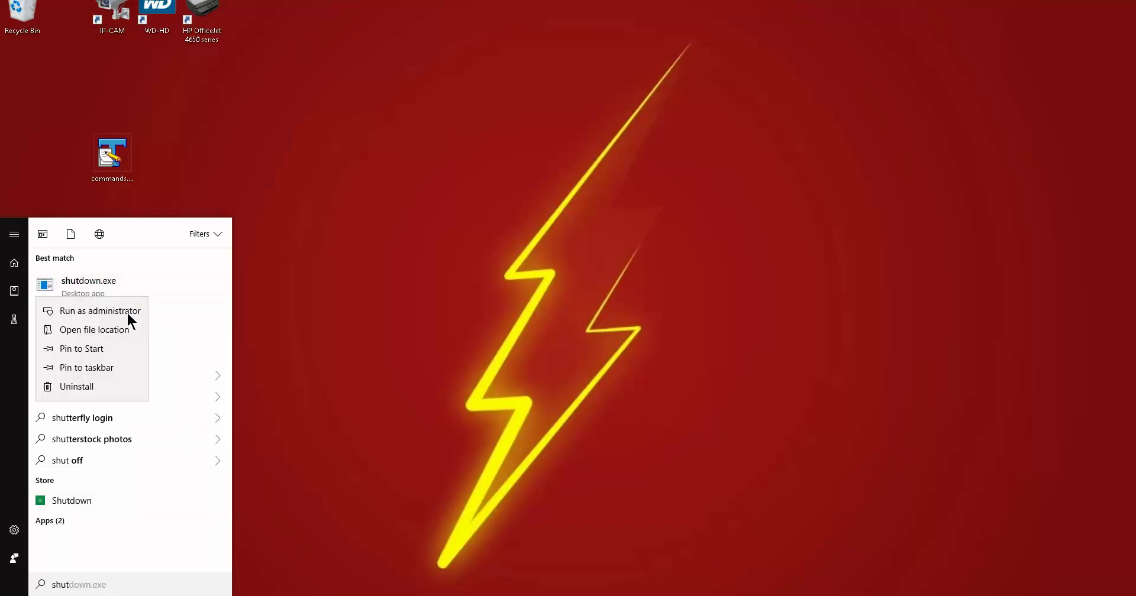
click(121, 349)
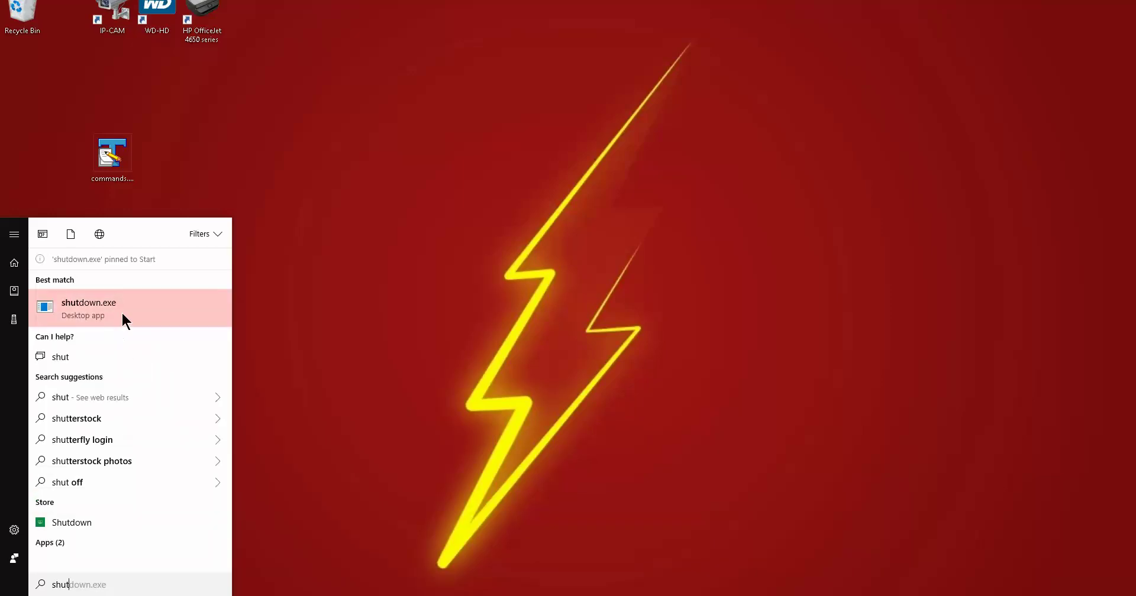
right_click(122, 312)
click(116, 384)
click(40, 585)
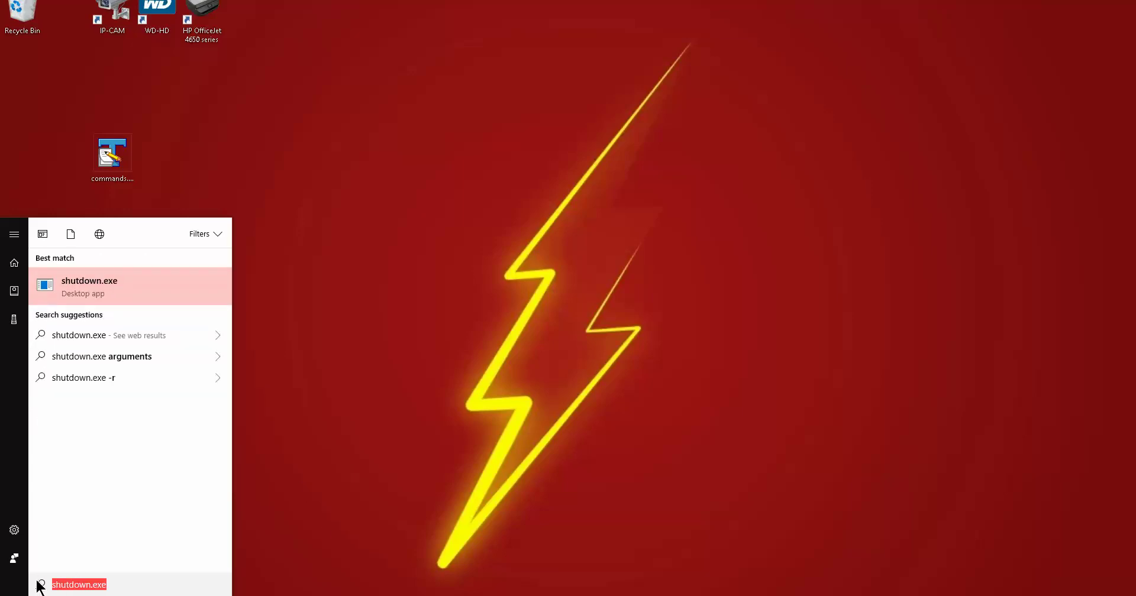
text(start)
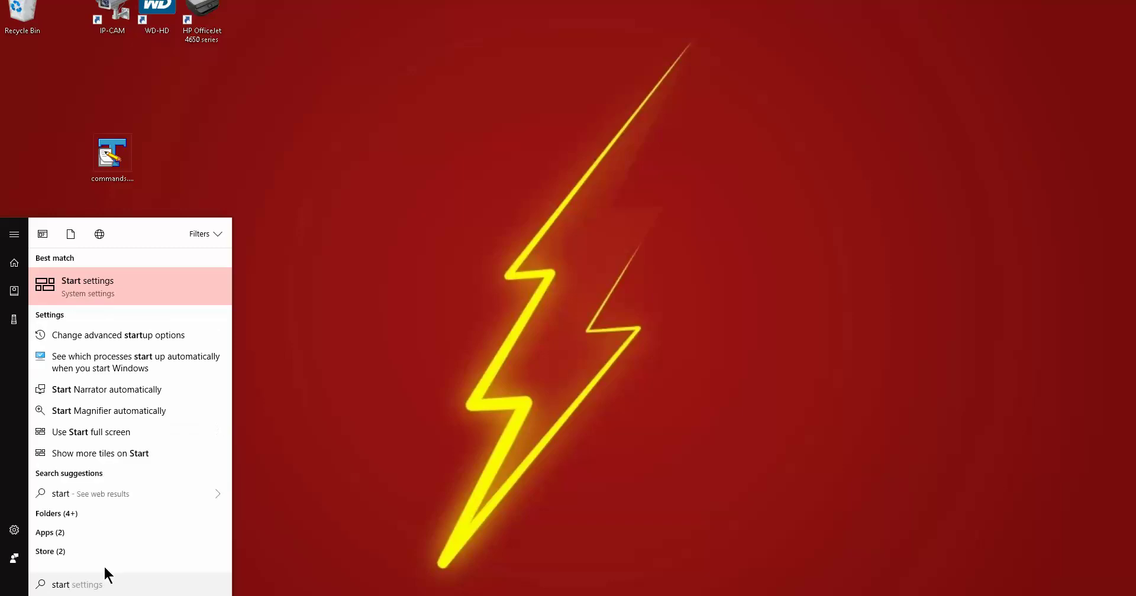
key(BackSpace)
key(BackSpace)
key(BackSpace)
key(BackSpace)
key(BackSpace)
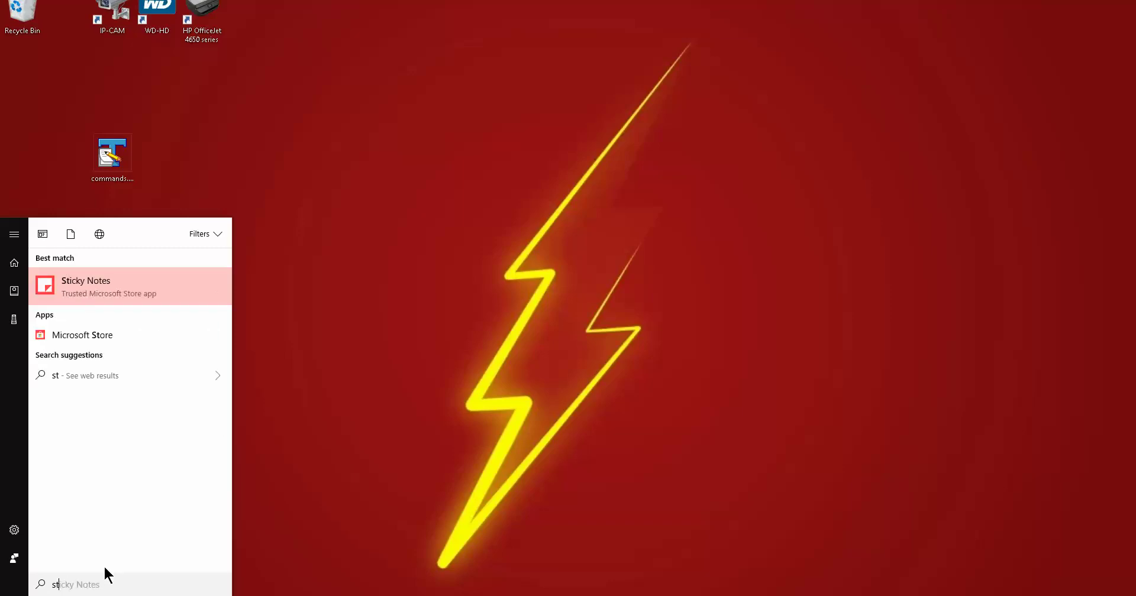
Search Windows for restar, pin the restart.exe desktop app to Start and to the taskbar, and close the search
text(restar)
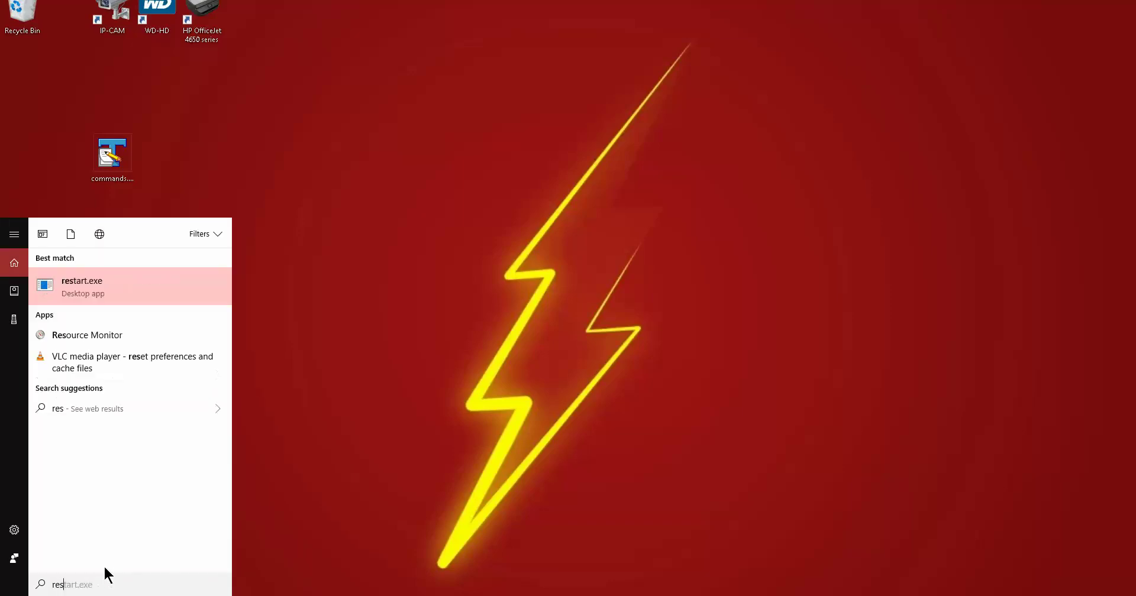
right_click(83, 292)
click(142, 348)
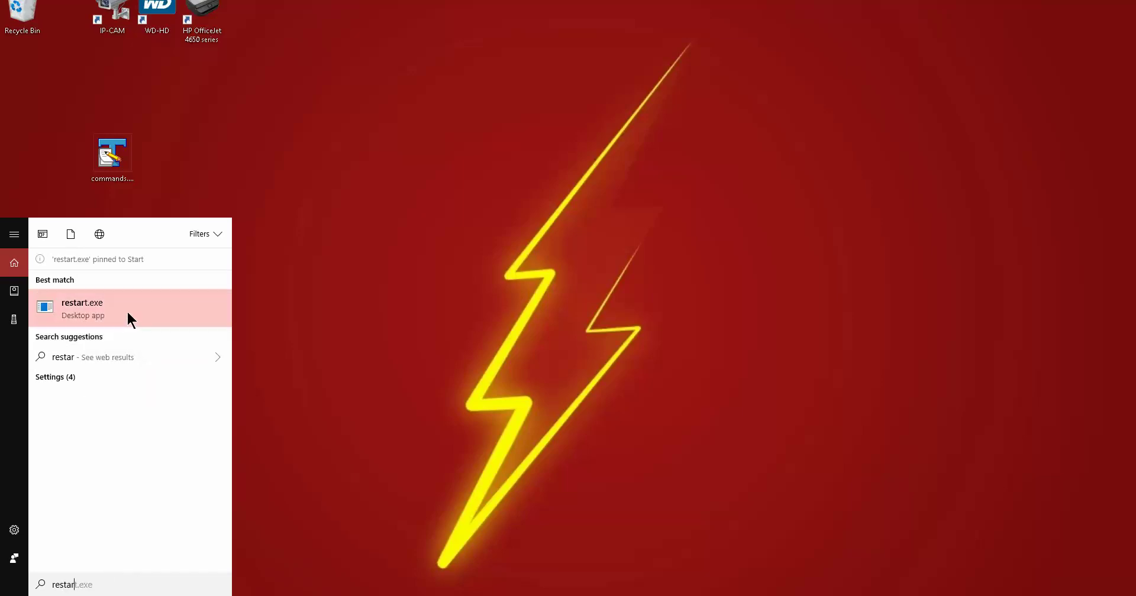
right_click(125, 307)
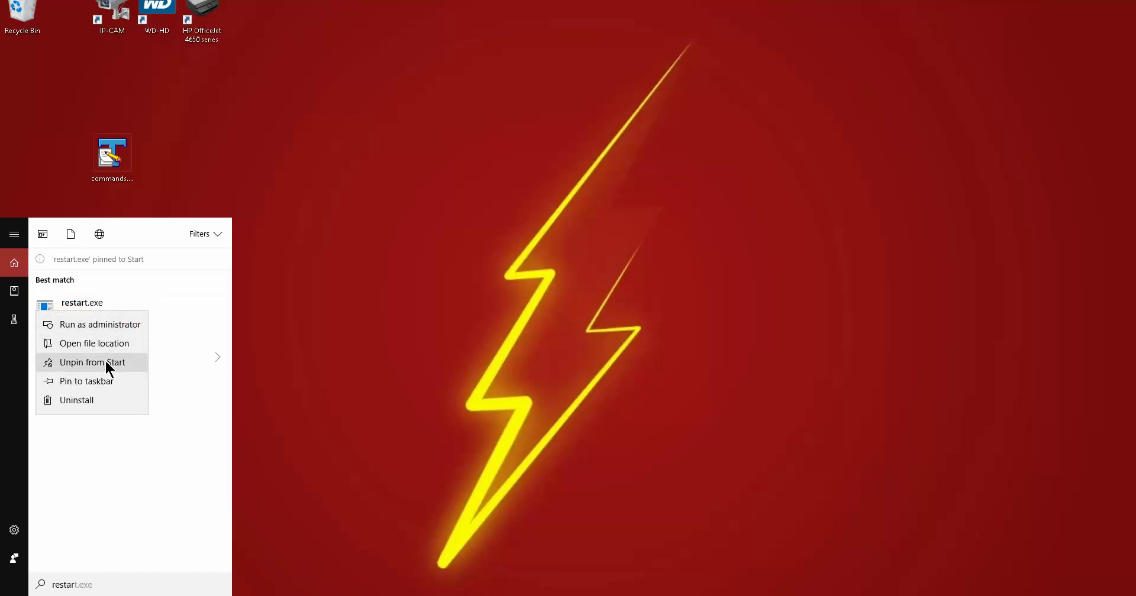
click(105, 380)
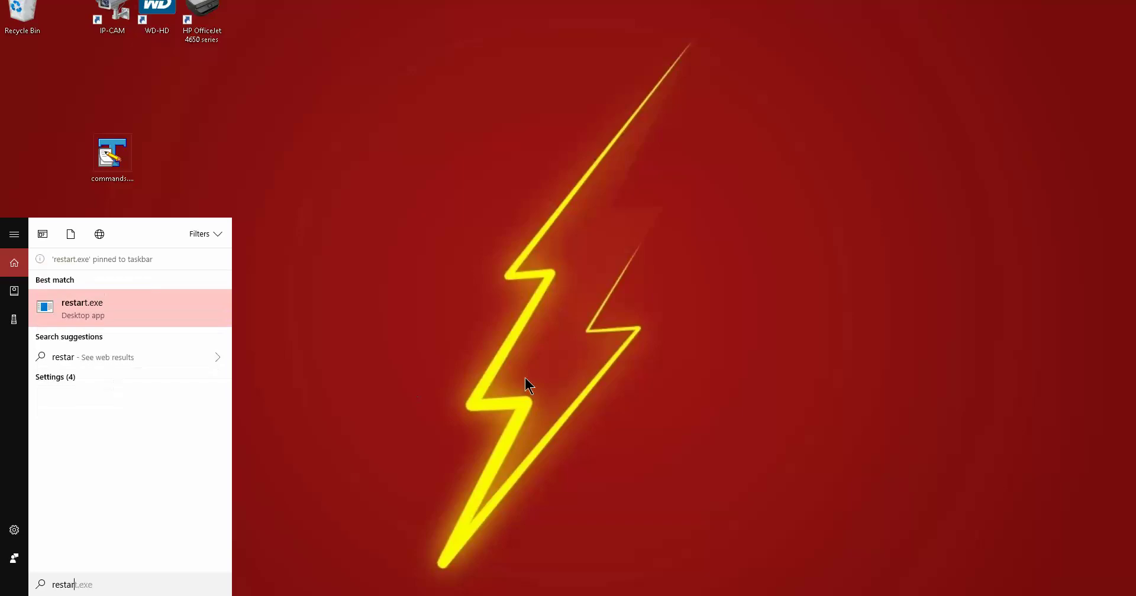
click(524, 379)
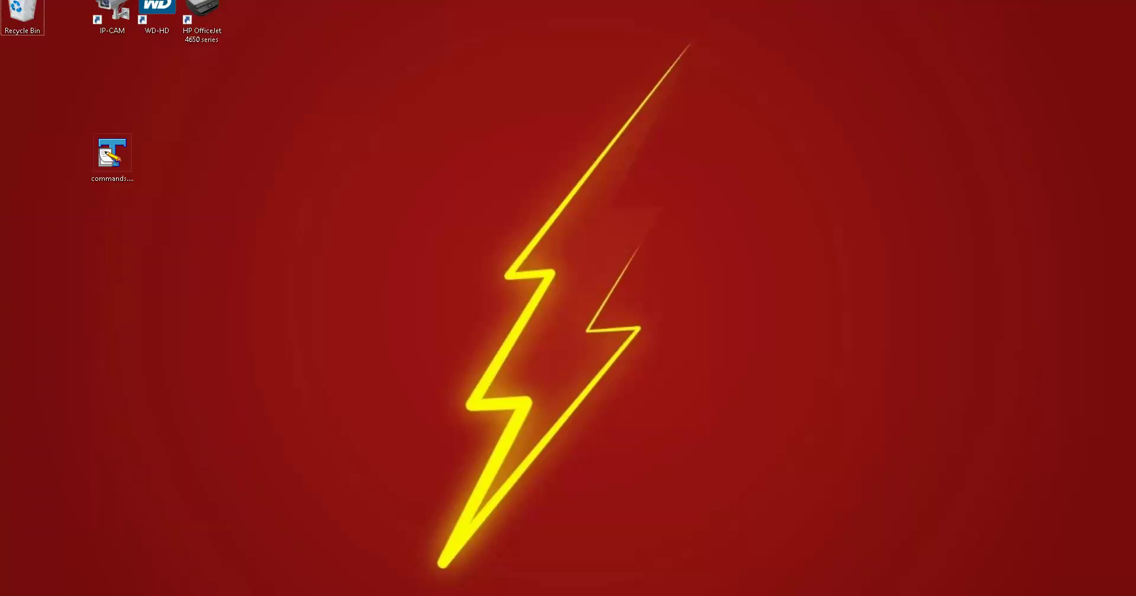
Check the Start menu for the pinned shutdown.exe and restart.exe tiles and return to the desktop
key(super)
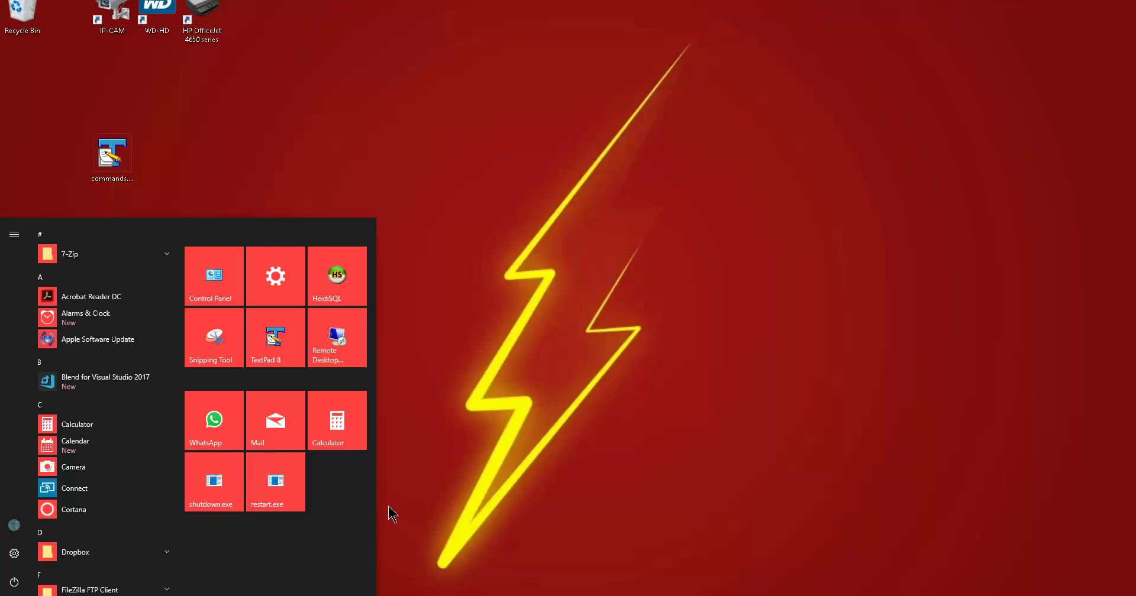
click(491, 476)
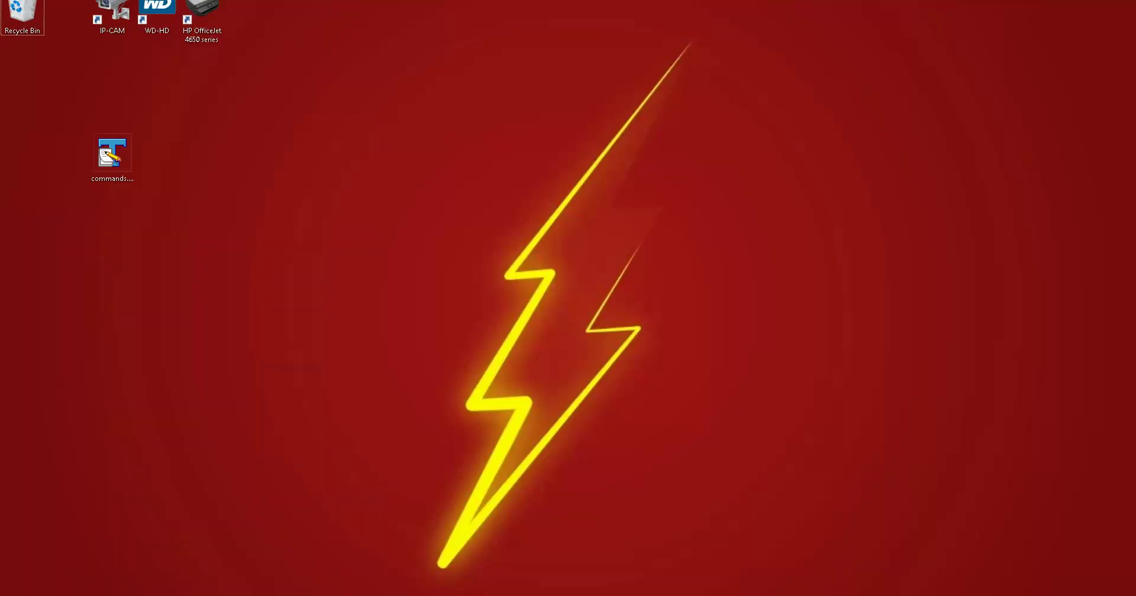